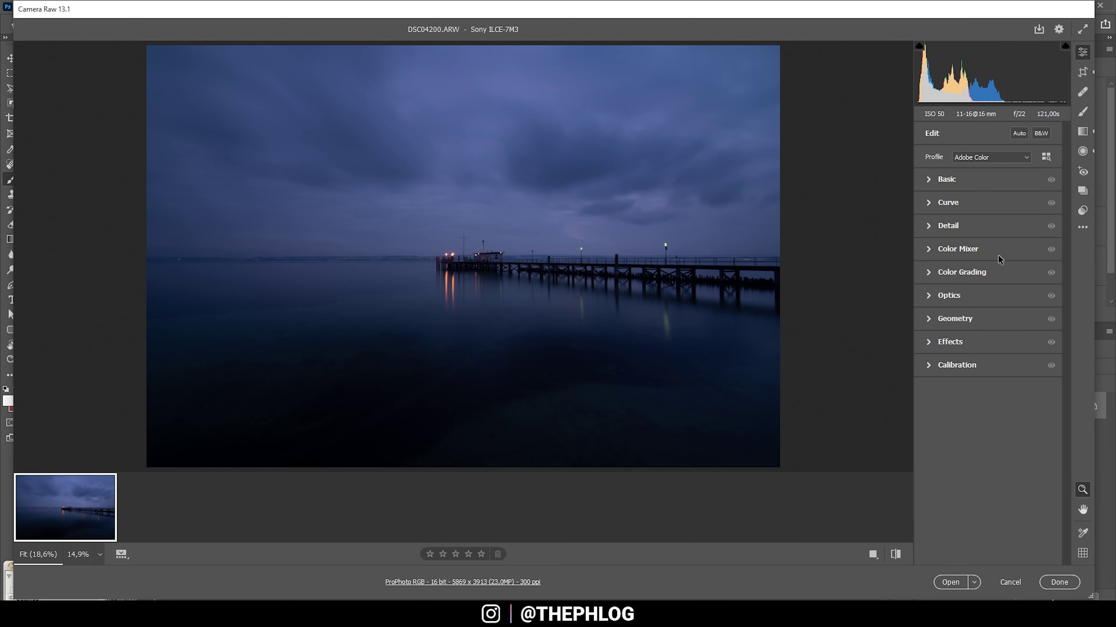
# - Expand the Optics section to reveal the lens profile and chromatic aberration options
pyautogui.click(940, 297)
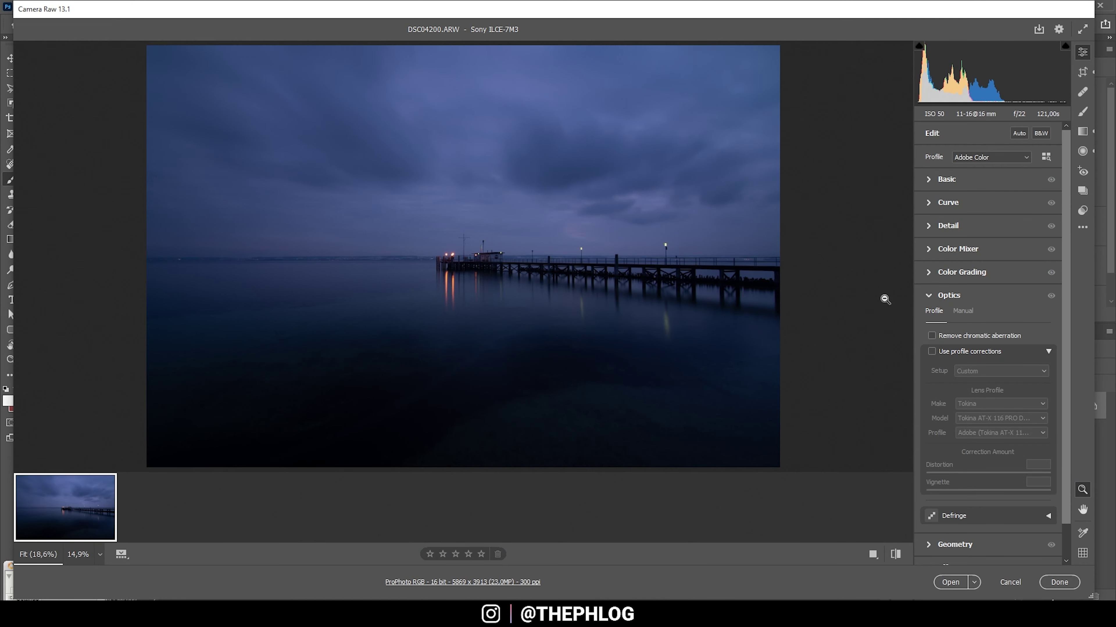
# - Turn on Remove chromatic aberration and Use profile corrections
pyautogui.click(931, 335)
pyautogui.click(931, 351)
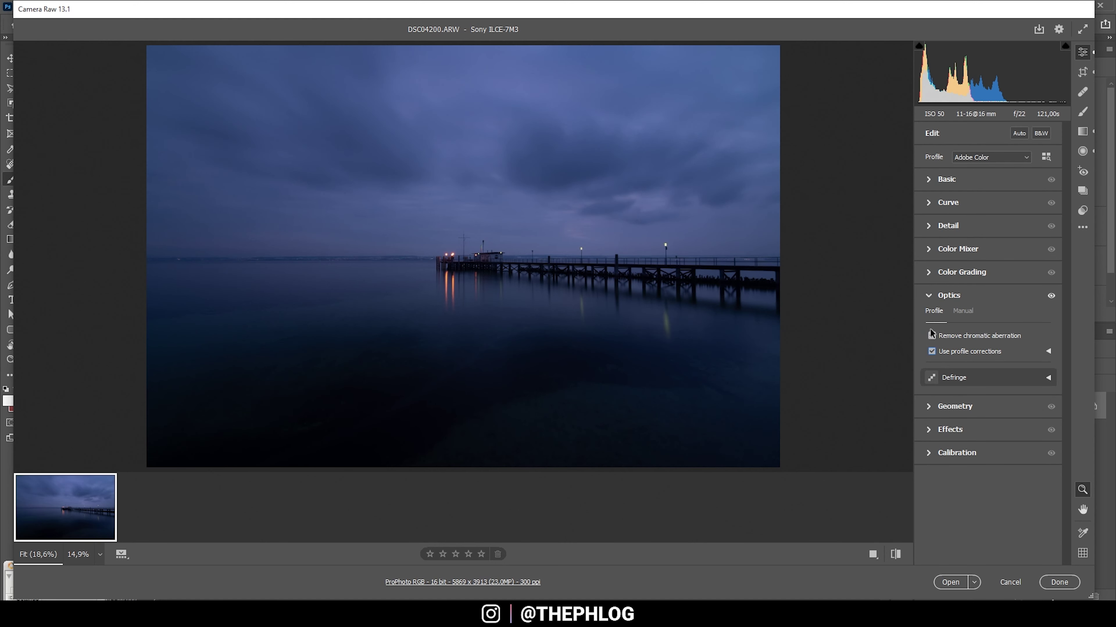
pyautogui.click(930, 295)
# - Switch the Basic panel profile to Adobe Standard
pyautogui.click(929, 179)
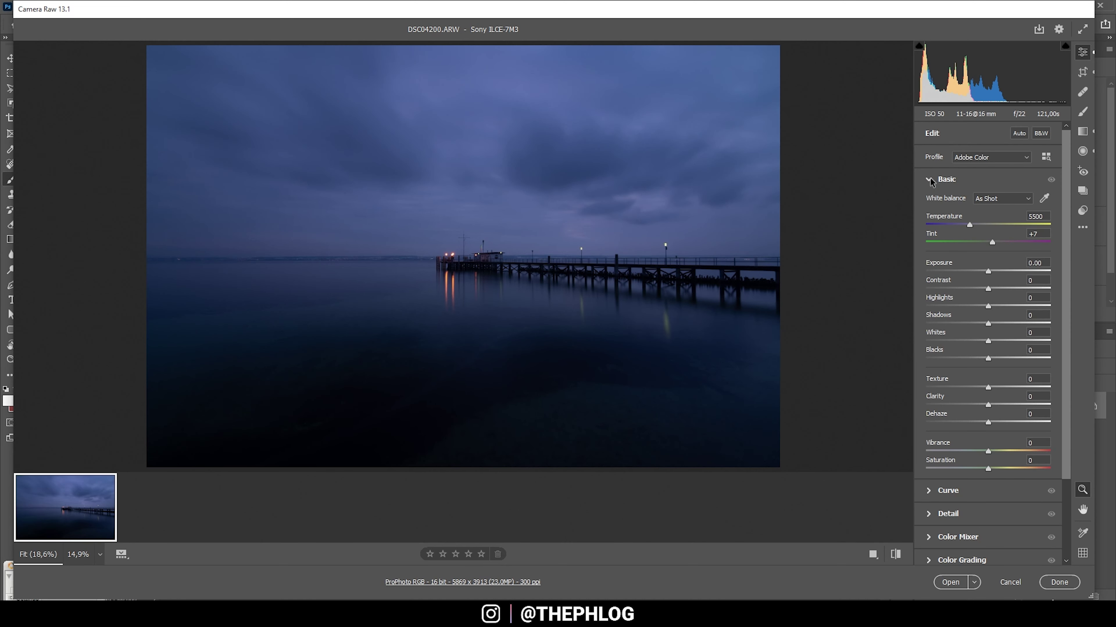
pyautogui.click(996, 158)
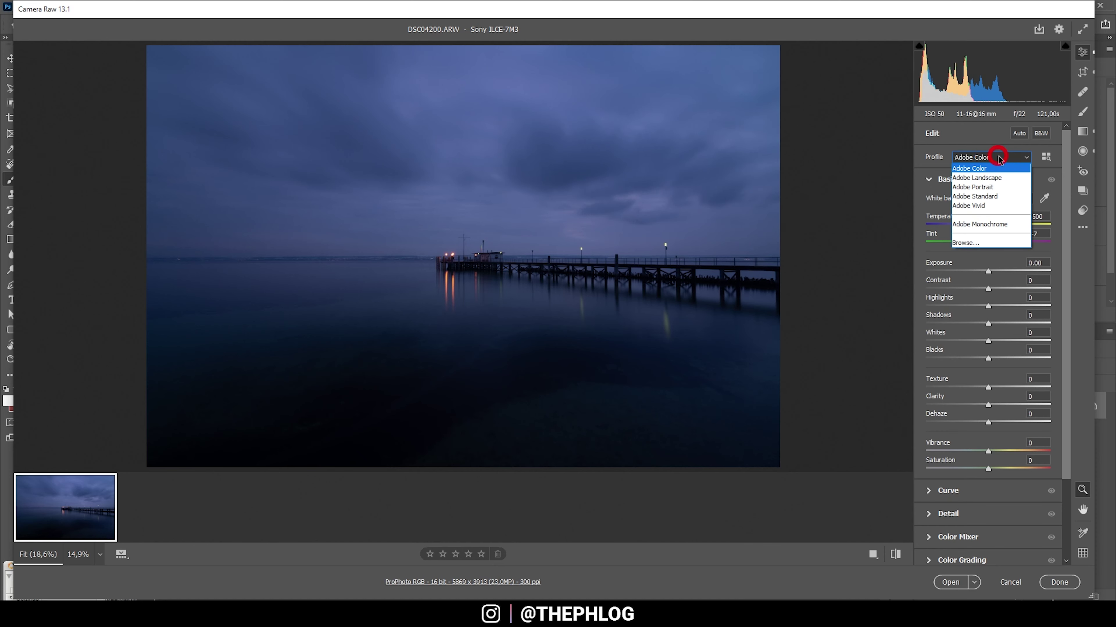
pyautogui.click(986, 196)
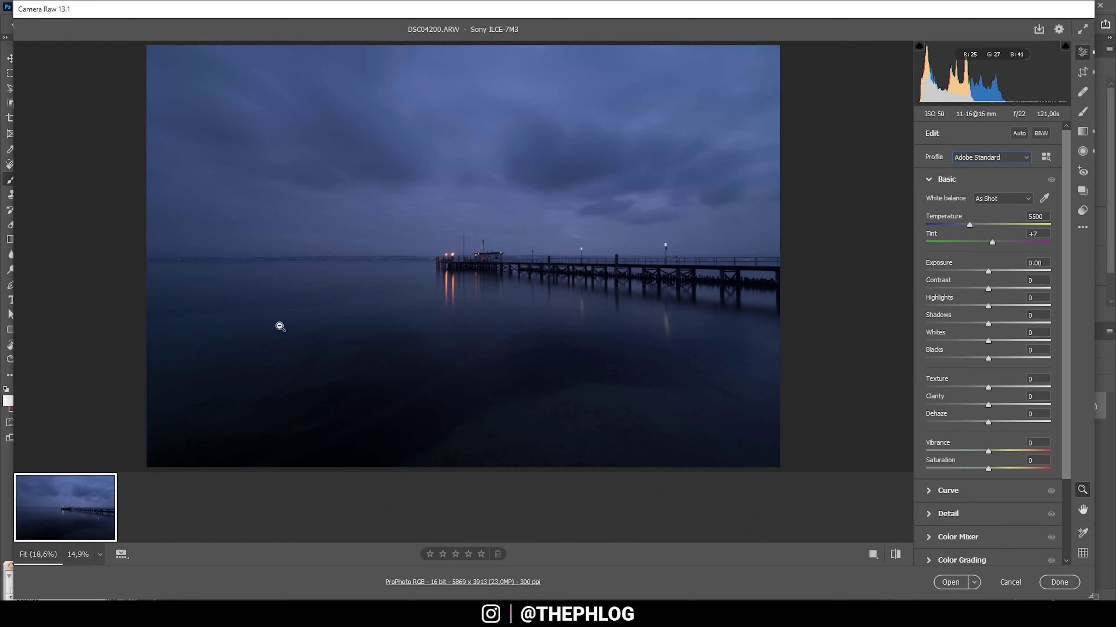
# - Set white balance to Auto, then cool the Temperature to 5250
pyautogui.click(990, 200)
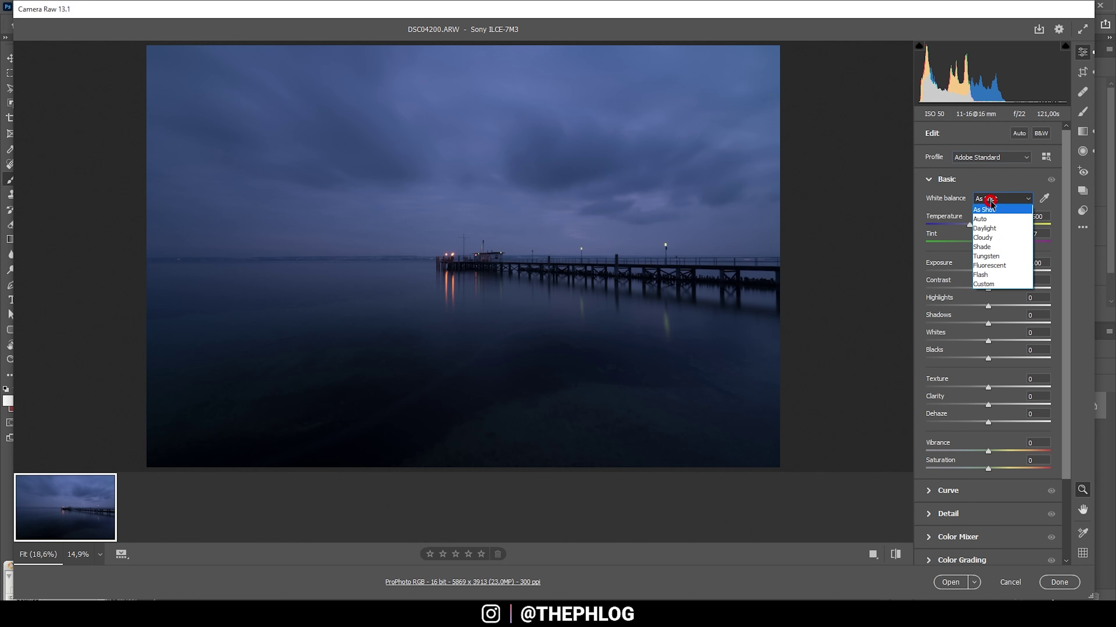
pyautogui.click(990, 200)
pyautogui.click(990, 201)
pyautogui.click(984, 210)
pyautogui.click(988, 199)
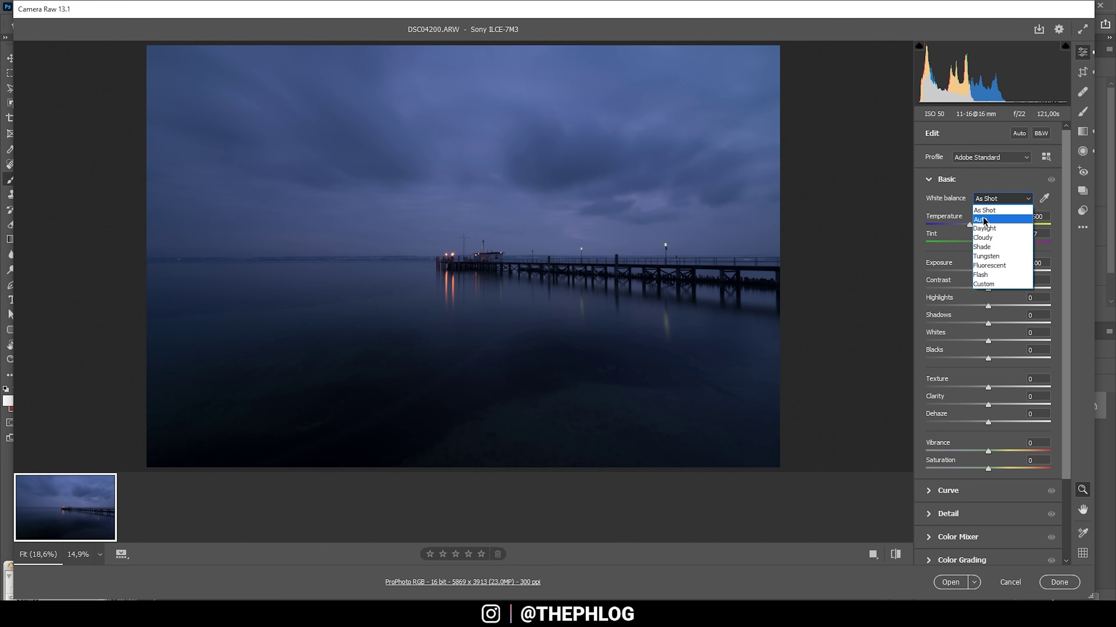
pyautogui.click(983, 221)
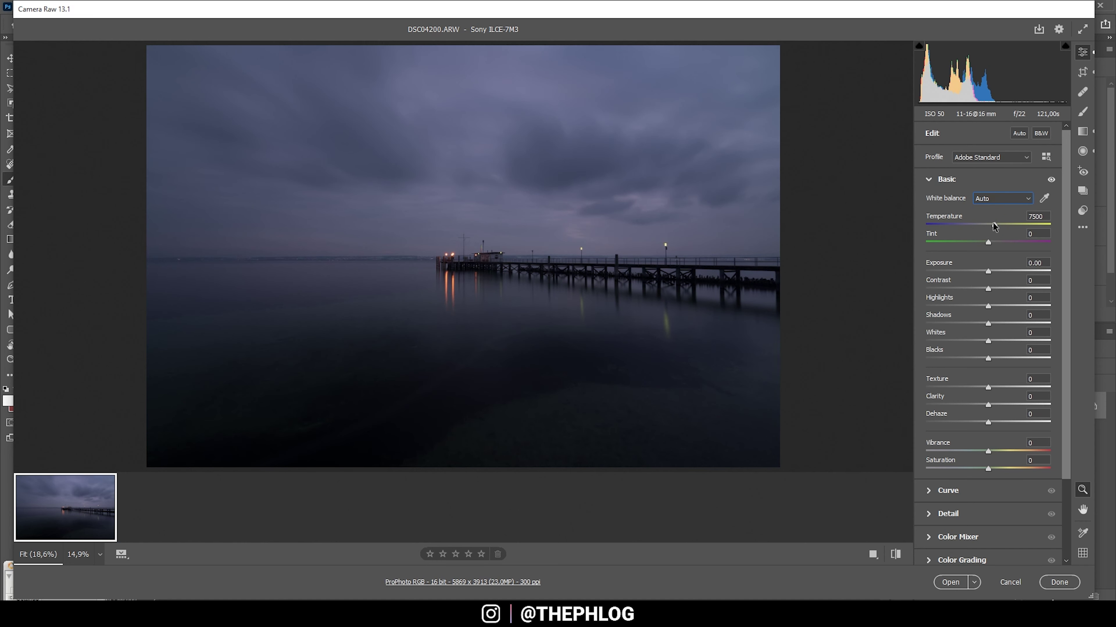
pyautogui.moveTo(994, 225); pyautogui.dragTo(966, 226)
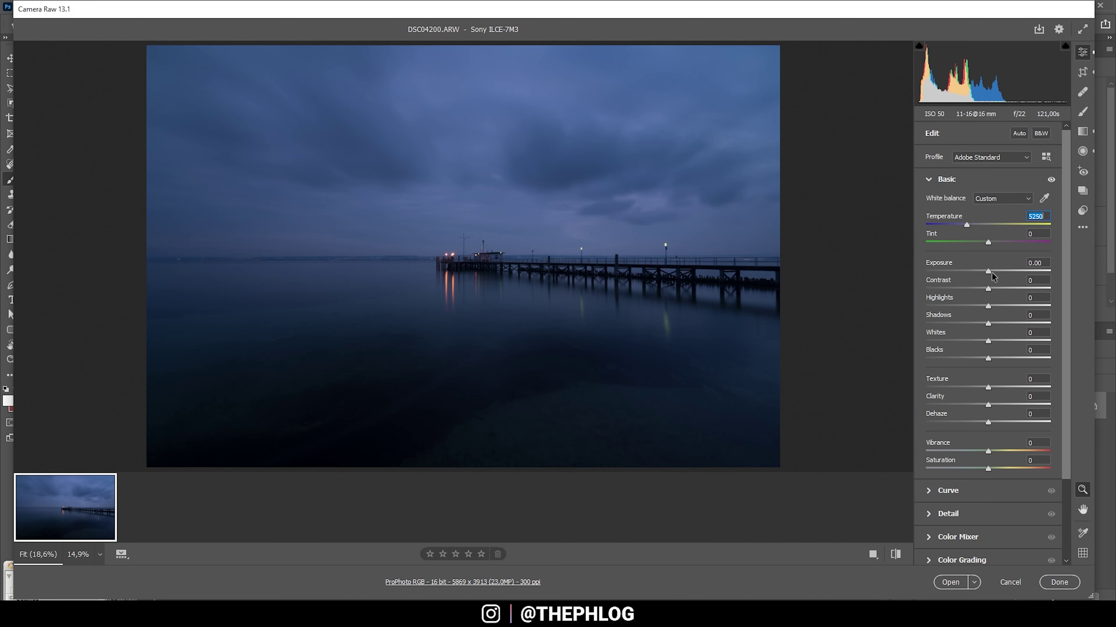
# - Drag Exposure to +0.60, Highlights to +15 and Whites to +35 in Basic
pyautogui.moveTo(988, 271); pyautogui.dragTo(992, 273)
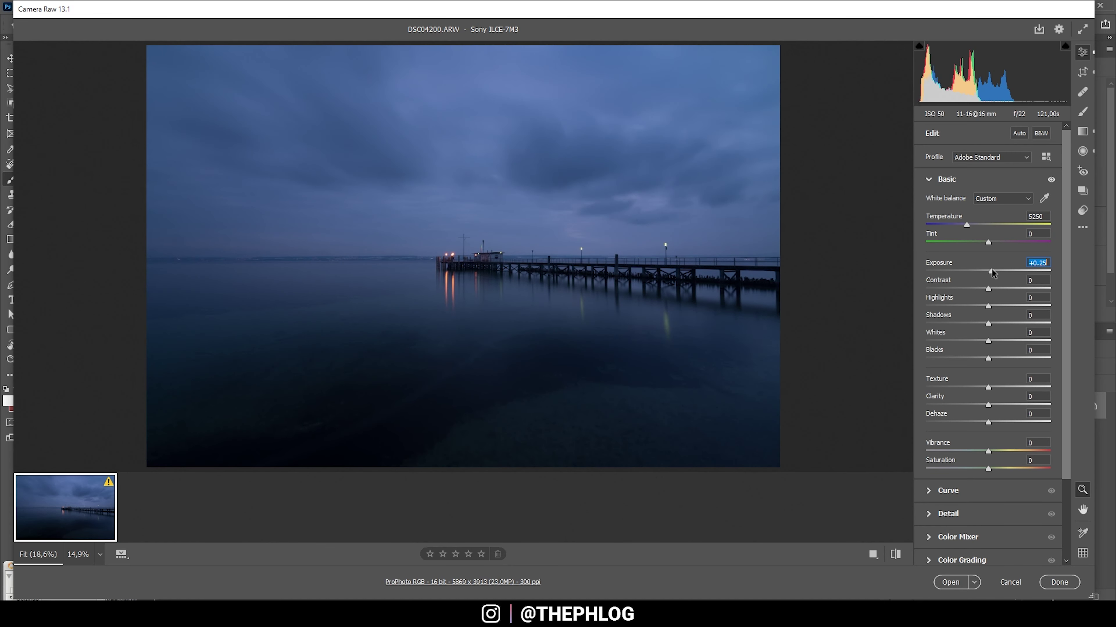
pyautogui.moveTo(992, 272); pyautogui.dragTo(996, 272)
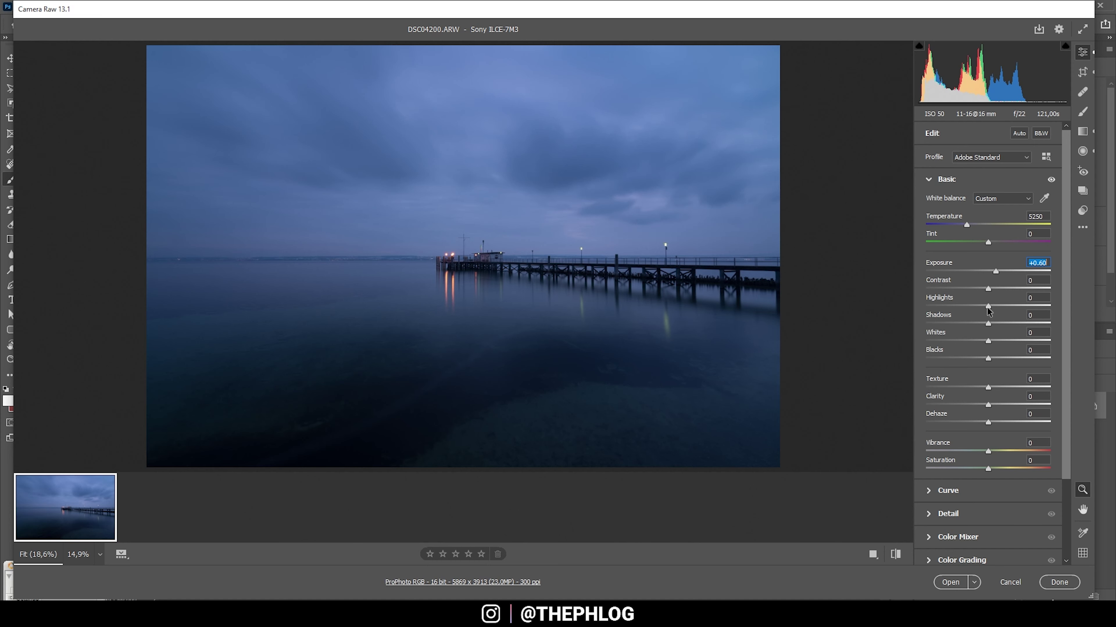
pyautogui.moveTo(986, 309); pyautogui.dragTo(991, 309)
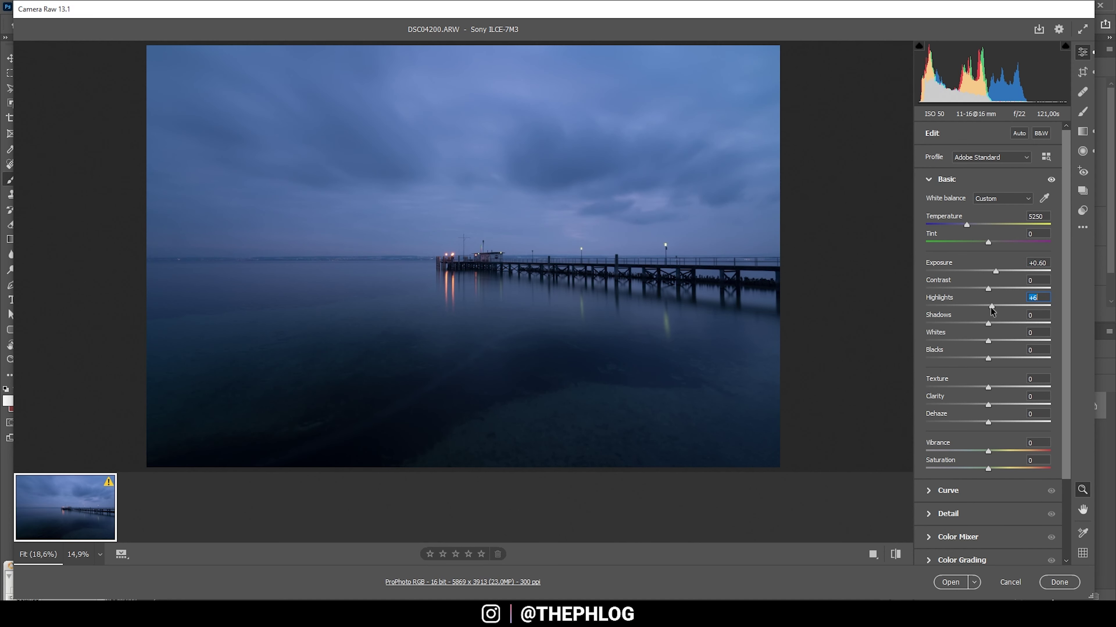
pyautogui.moveTo(991, 307); pyautogui.dragTo(998, 309)
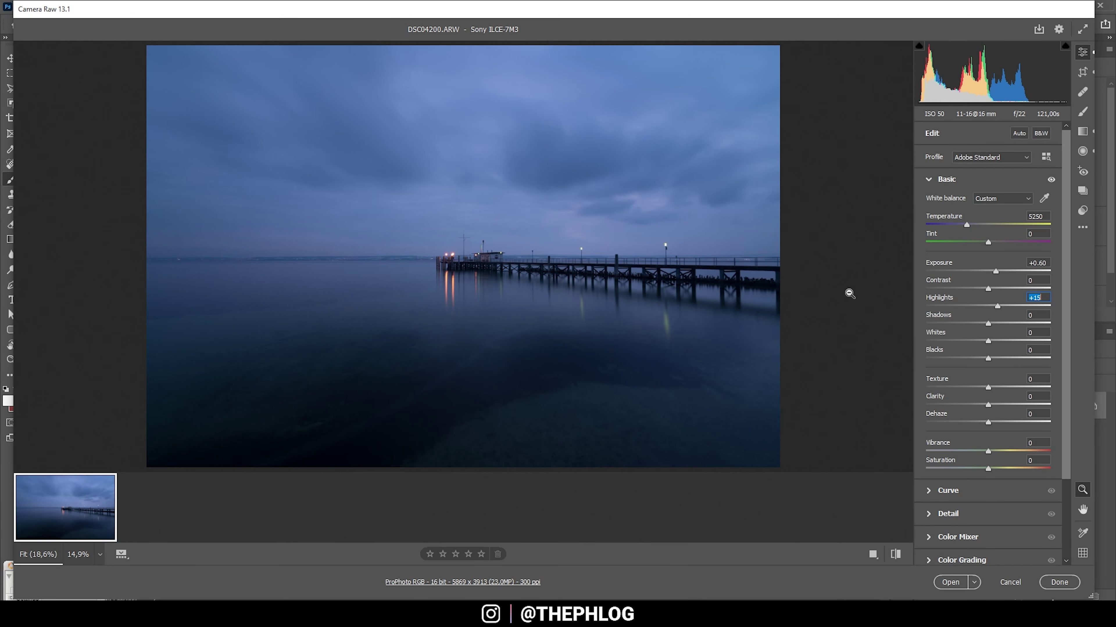
pyautogui.moveTo(989, 343); pyautogui.dragTo(1003, 344)
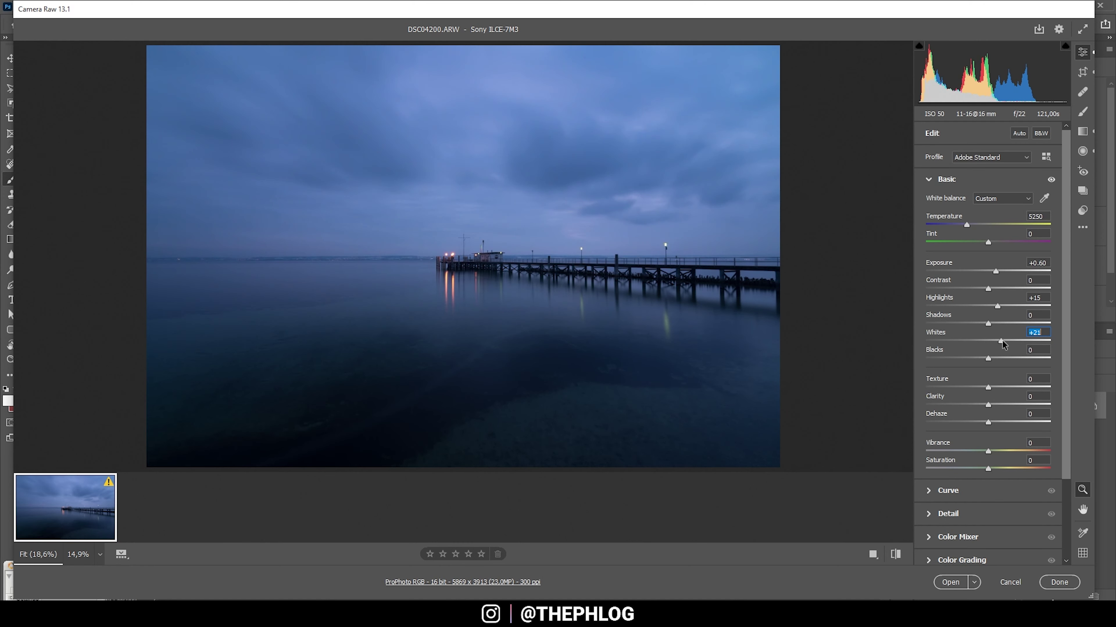
pyautogui.moveTo(1003, 344); pyautogui.dragTo(1012, 344)
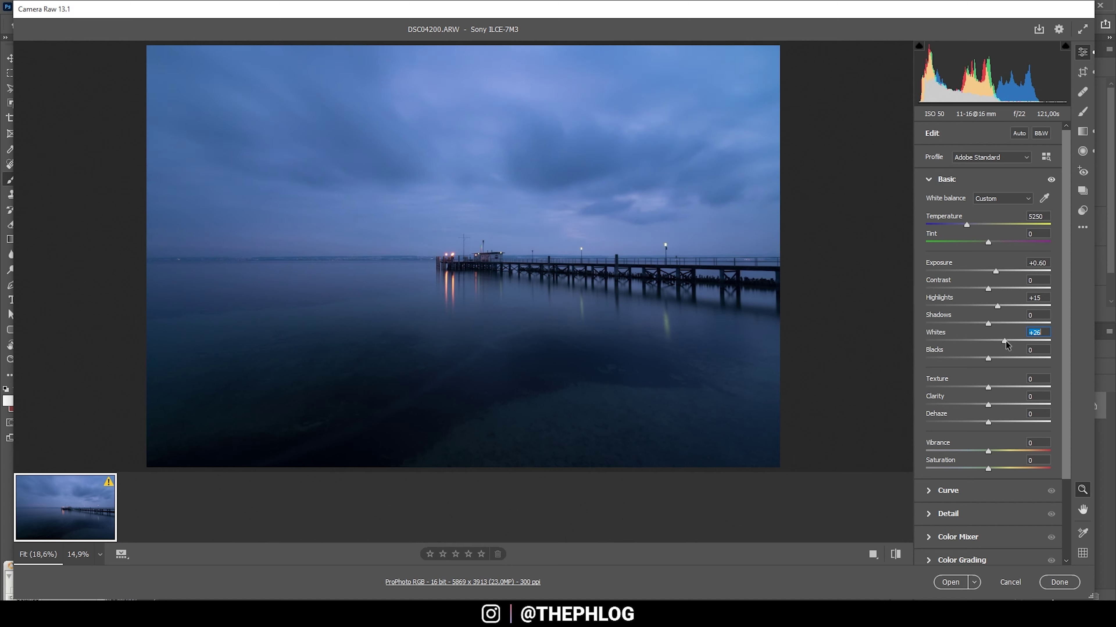
# - Lift Blacks to +50 and add Contrast to +10
pyautogui.click(987, 359)
pyautogui.moveTo(988, 359); pyautogui.dragTo(1012, 359)
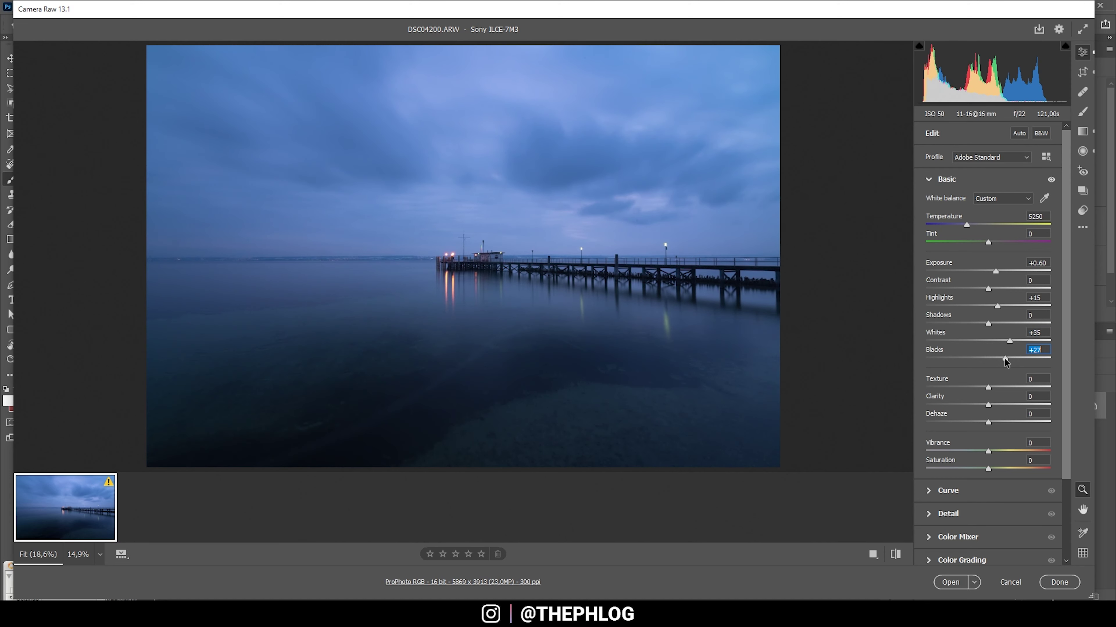
pyautogui.moveTo(1013, 360); pyautogui.dragTo(1018, 359)
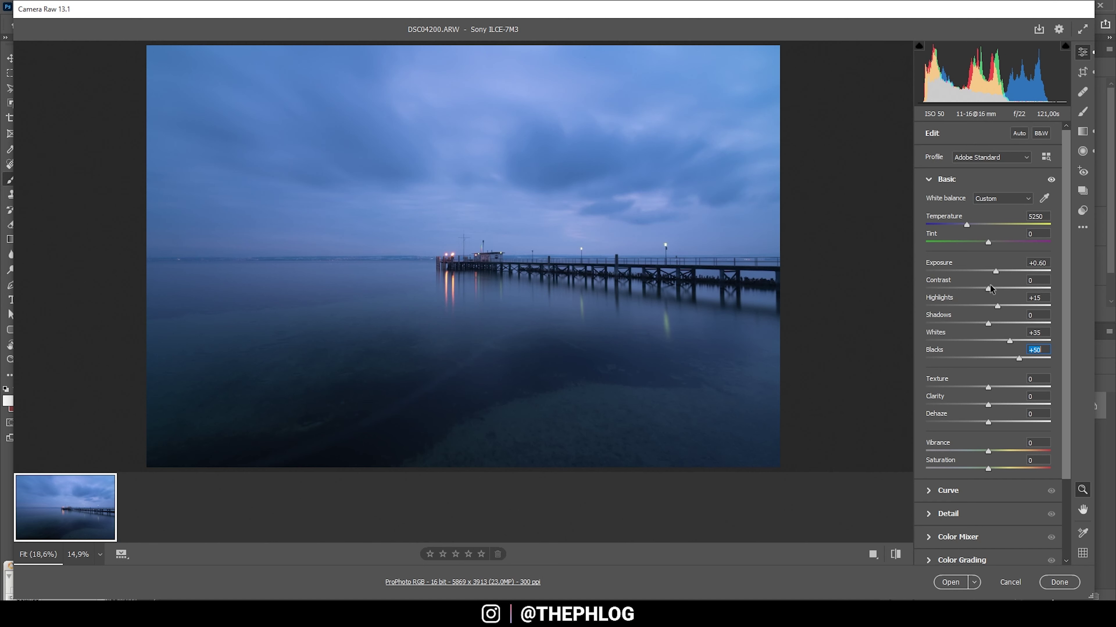
pyautogui.moveTo(986, 292); pyautogui.dragTo(998, 293)
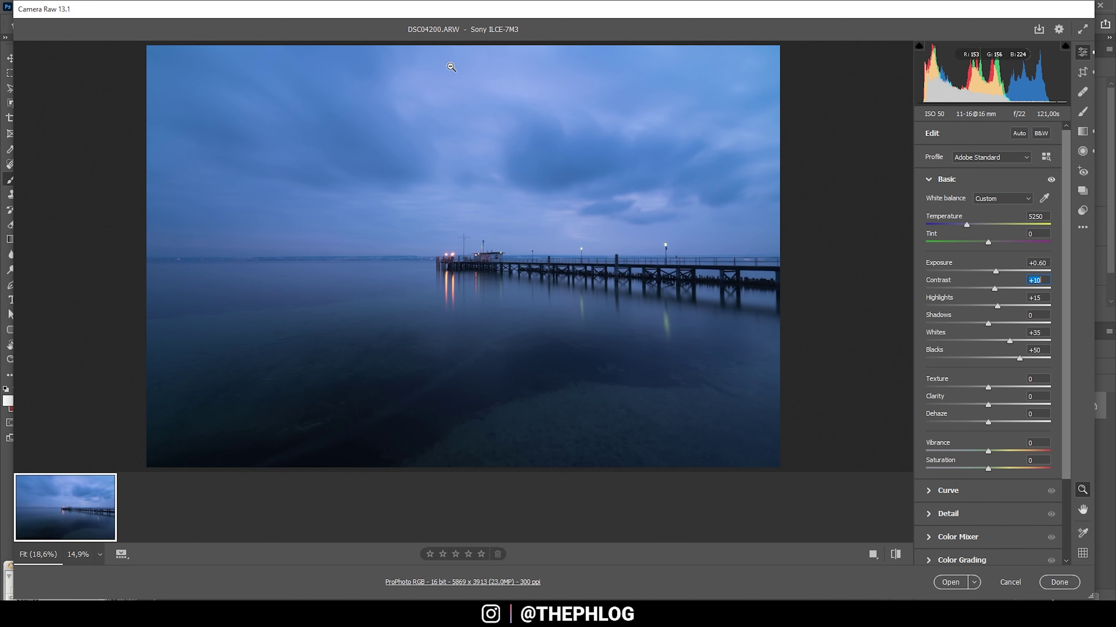
# - Set Texture to -8, Clarity to +18 and Vibrance to +48
pyautogui.click(986, 389)
pyautogui.moveTo(986, 386); pyautogui.dragTo(984, 387)
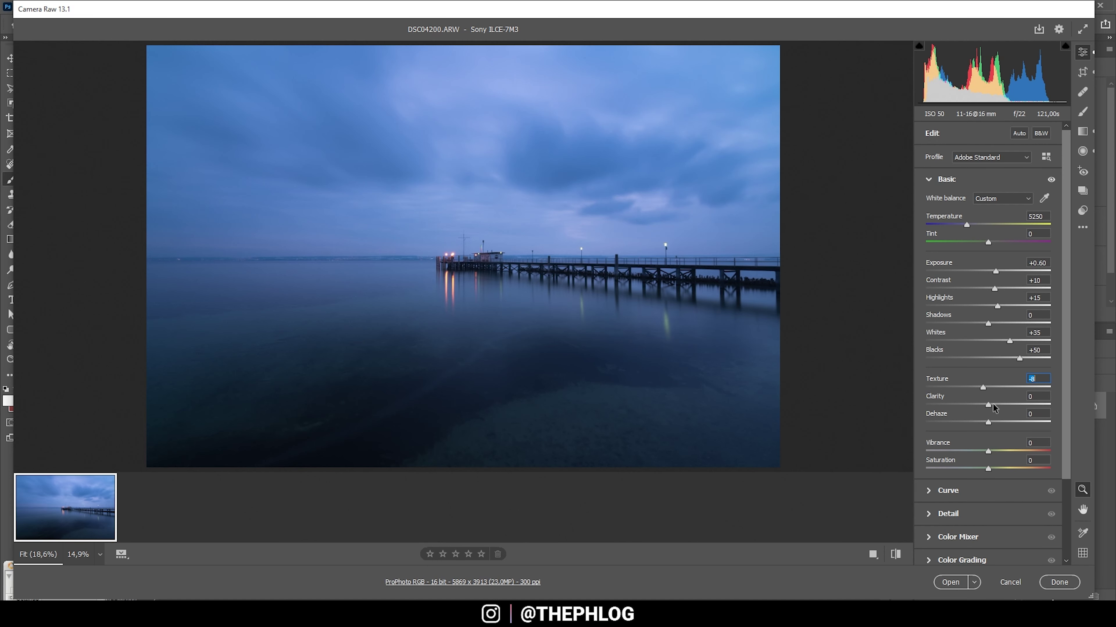
pyautogui.moveTo(991, 404); pyautogui.dragTo(999, 404)
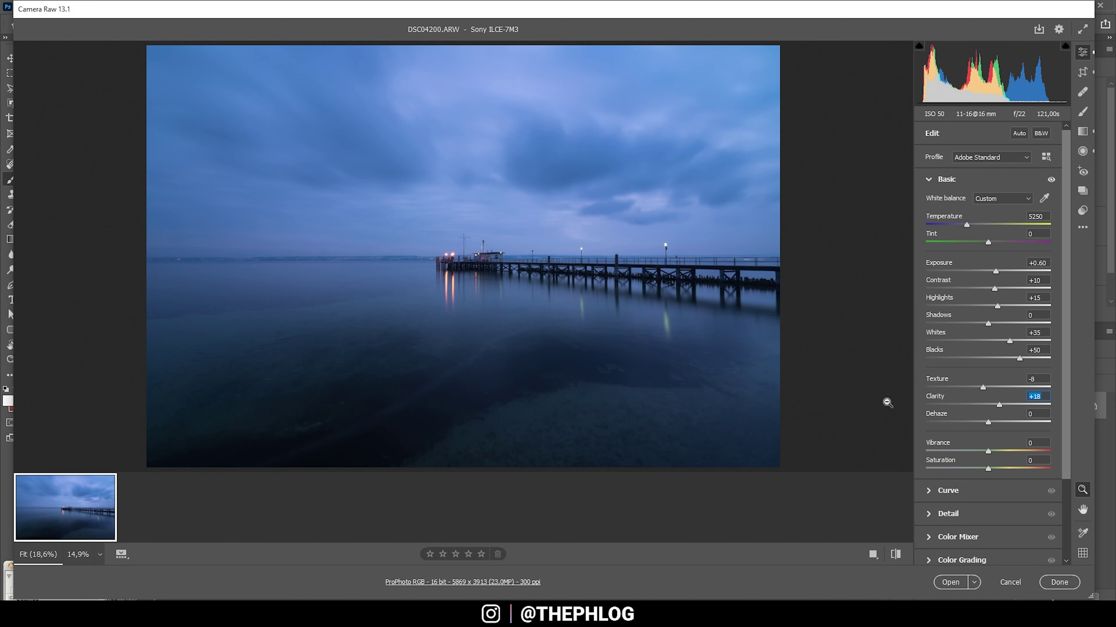
pyautogui.moveTo(988, 452); pyautogui.dragTo(993, 454)
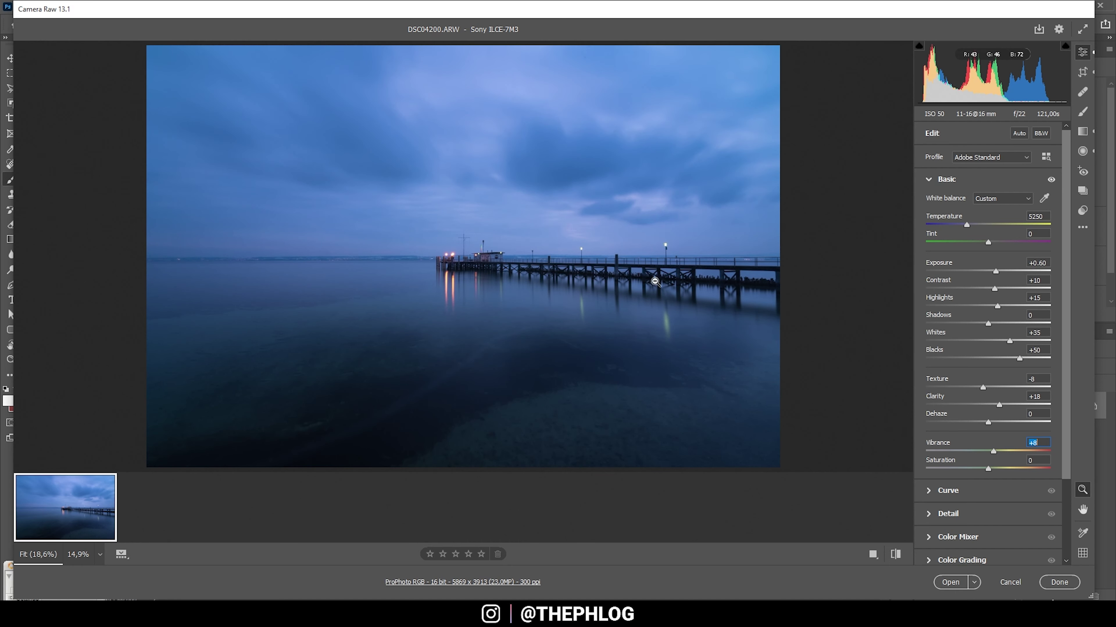
pyautogui.click(1083, 131)
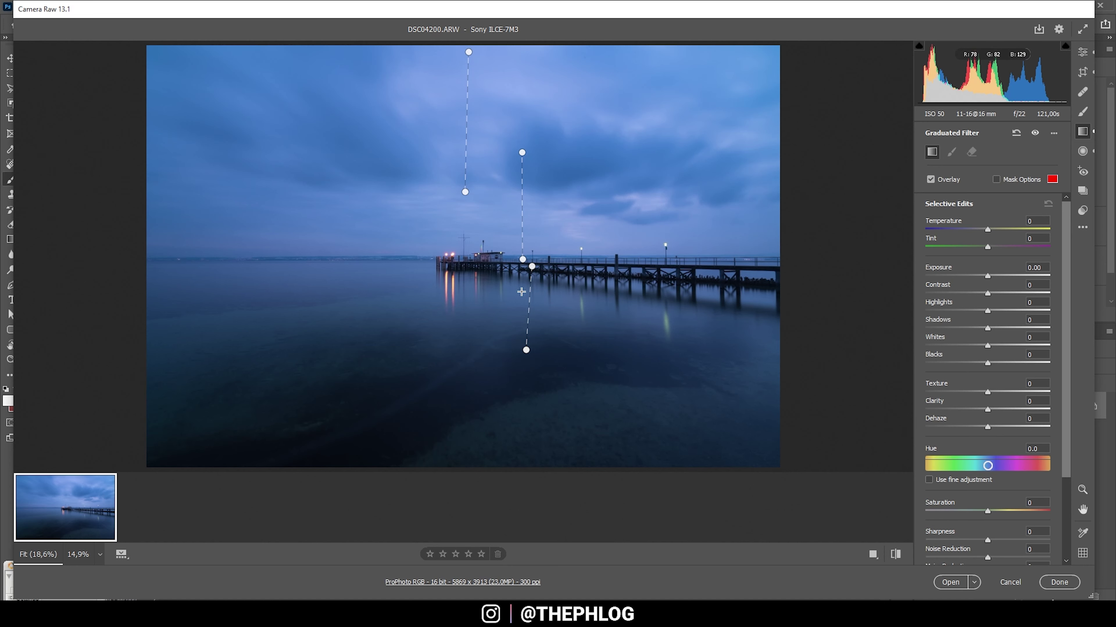
# - Give the upper sky graduated filter Exposure -0.35 and Texture -29
pyautogui.click(469, 52)
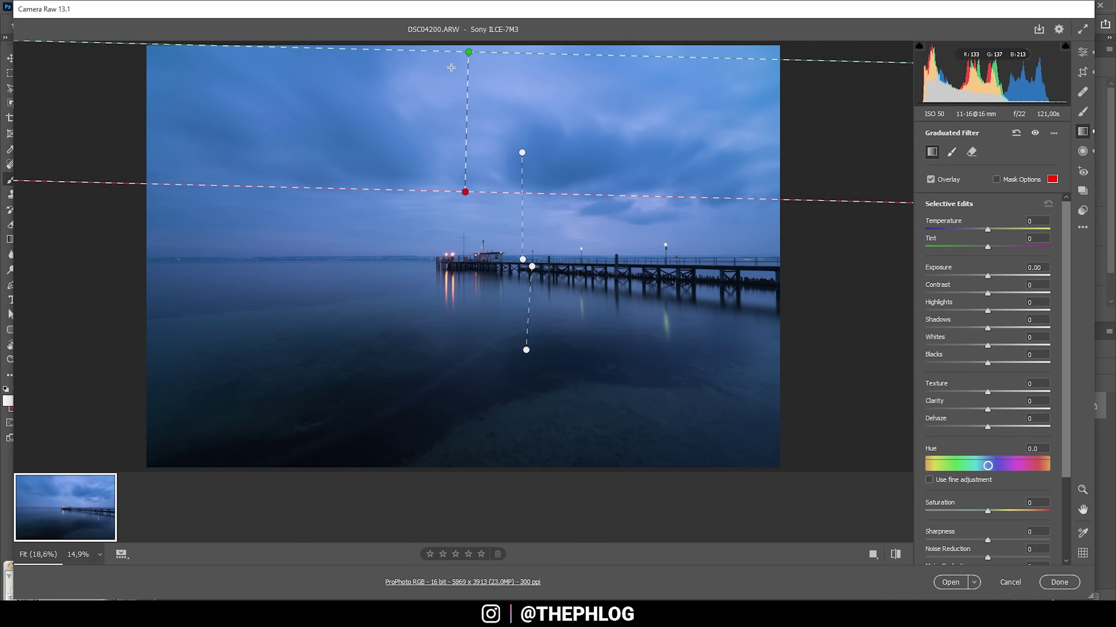
pyautogui.moveTo(986, 277); pyautogui.dragTo(983, 278)
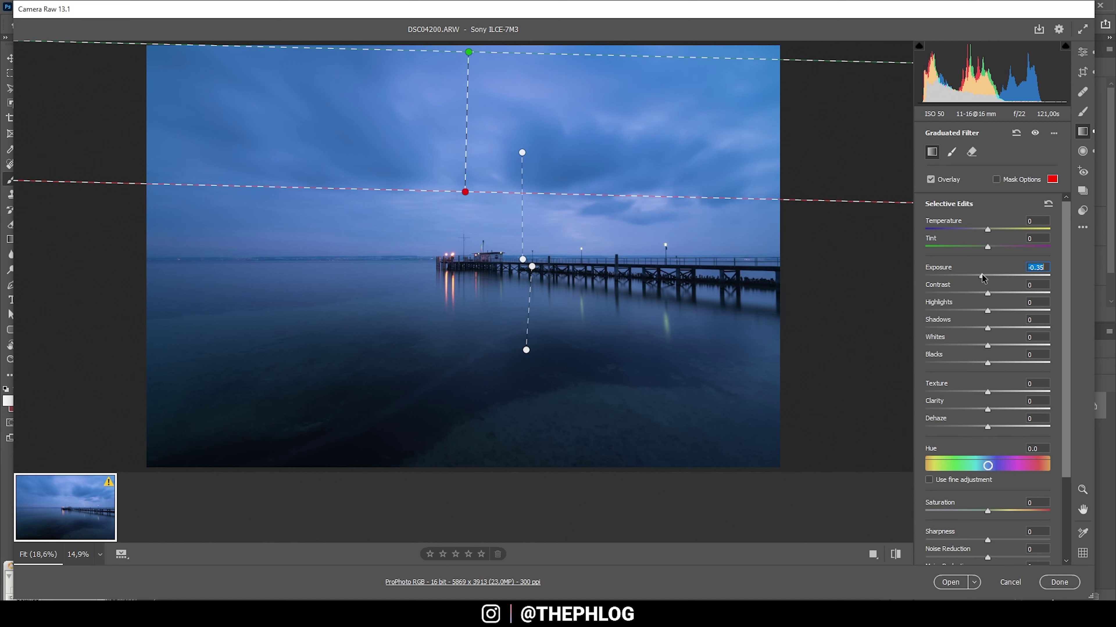
pyautogui.click(982, 277)
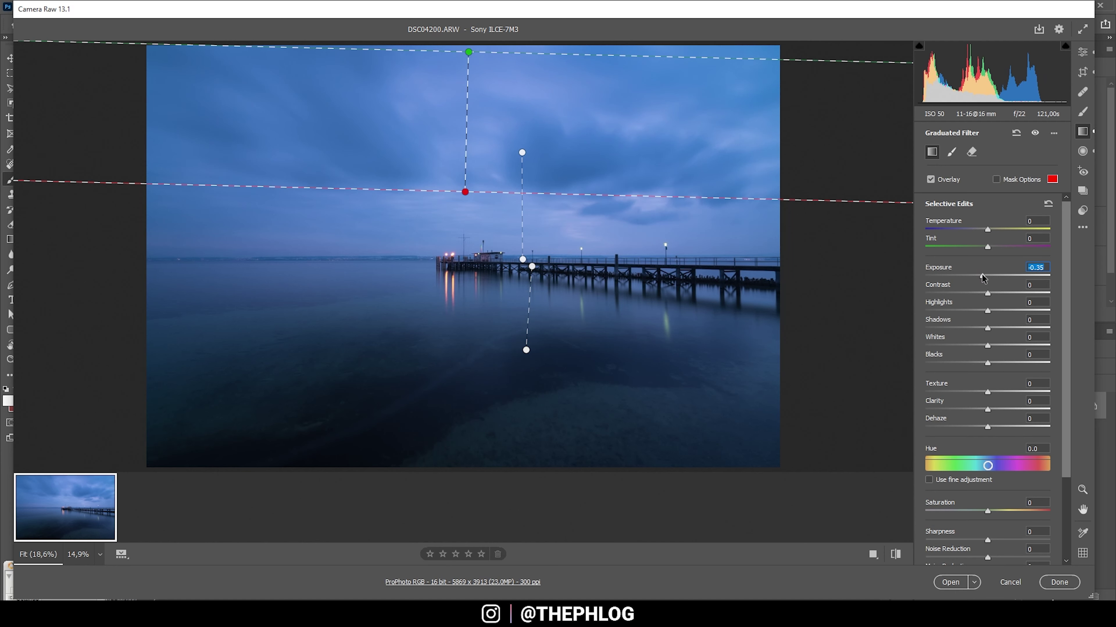
pyautogui.click(988, 394)
pyautogui.moveTo(988, 394); pyautogui.dragTo(967, 393)
pyautogui.click(522, 153)
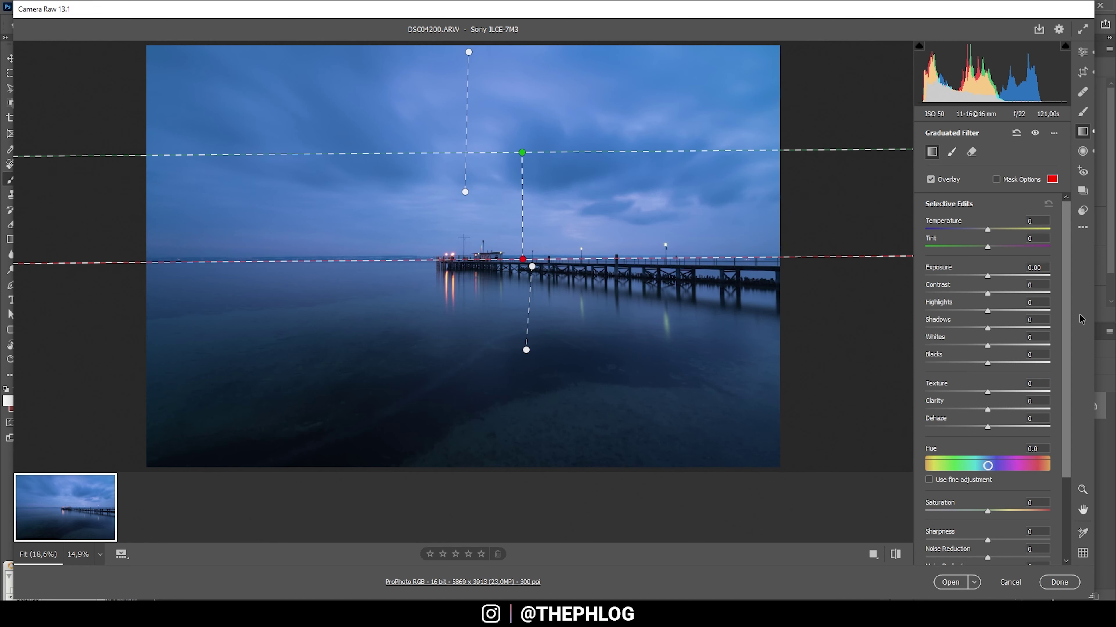
# - Set the horizon graduated filter to Exposure -0.50 and Clarity +23
pyautogui.click(982, 275)
pyautogui.press('Down')
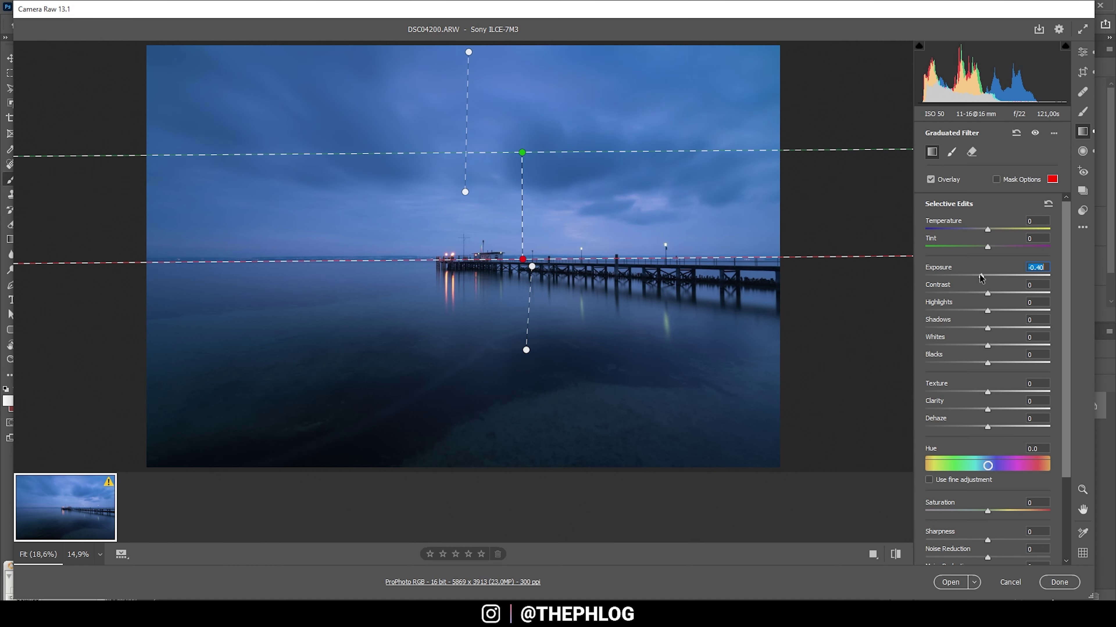
pyautogui.press('Up')
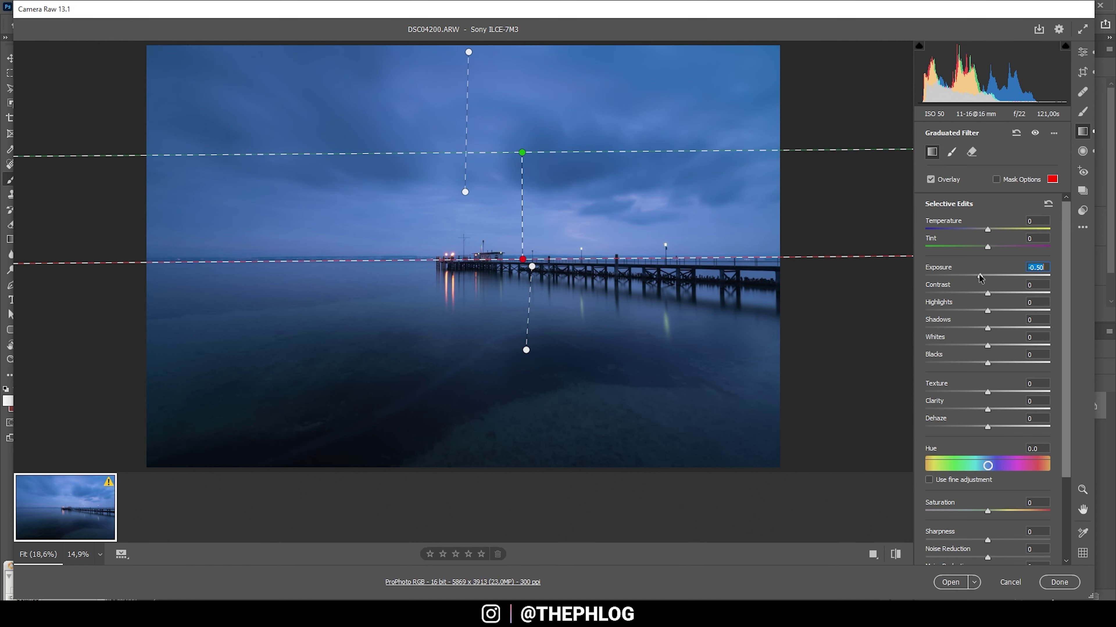
pyautogui.press('Down')
pyautogui.press('Down')
pyautogui.click(991, 409)
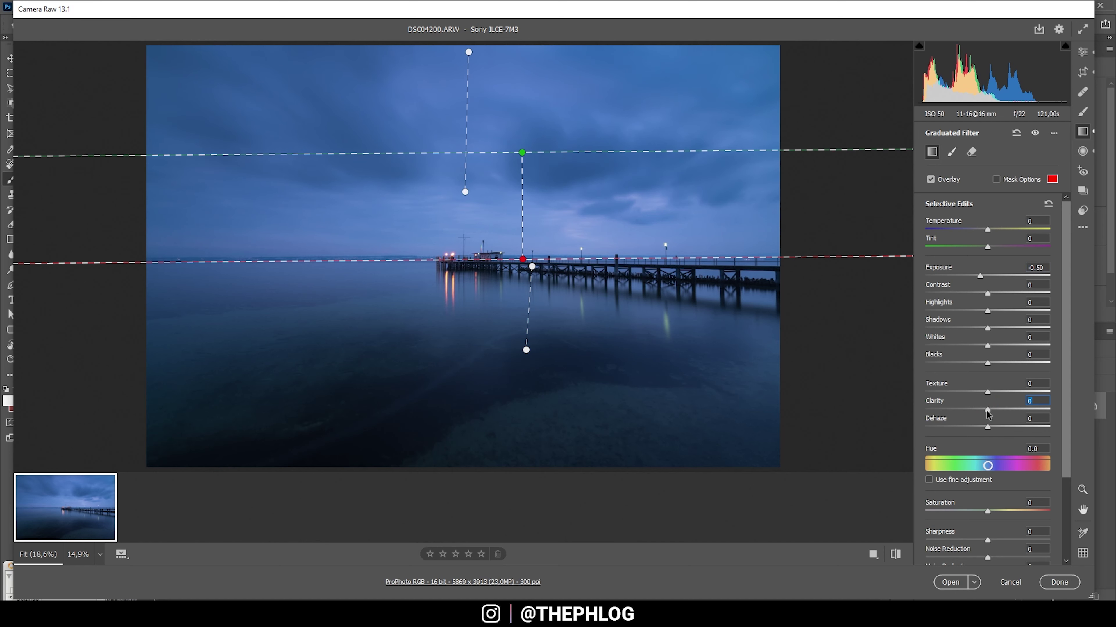
pyautogui.moveTo(994, 409); pyautogui.dragTo(996, 409)
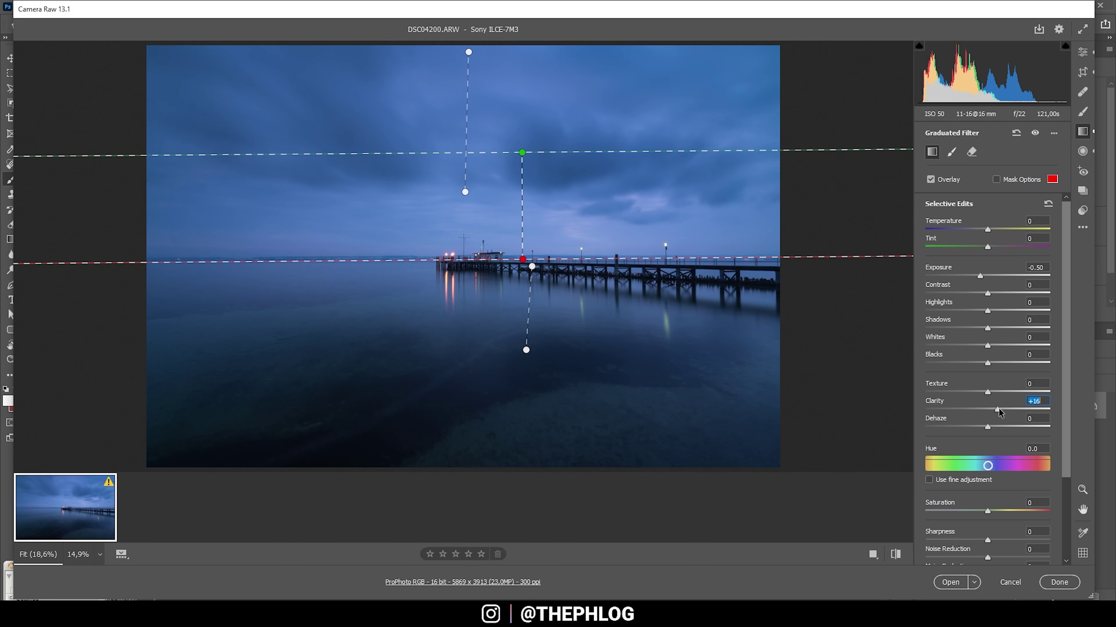
pyautogui.moveTo(998, 410); pyautogui.dragTo(1001, 410)
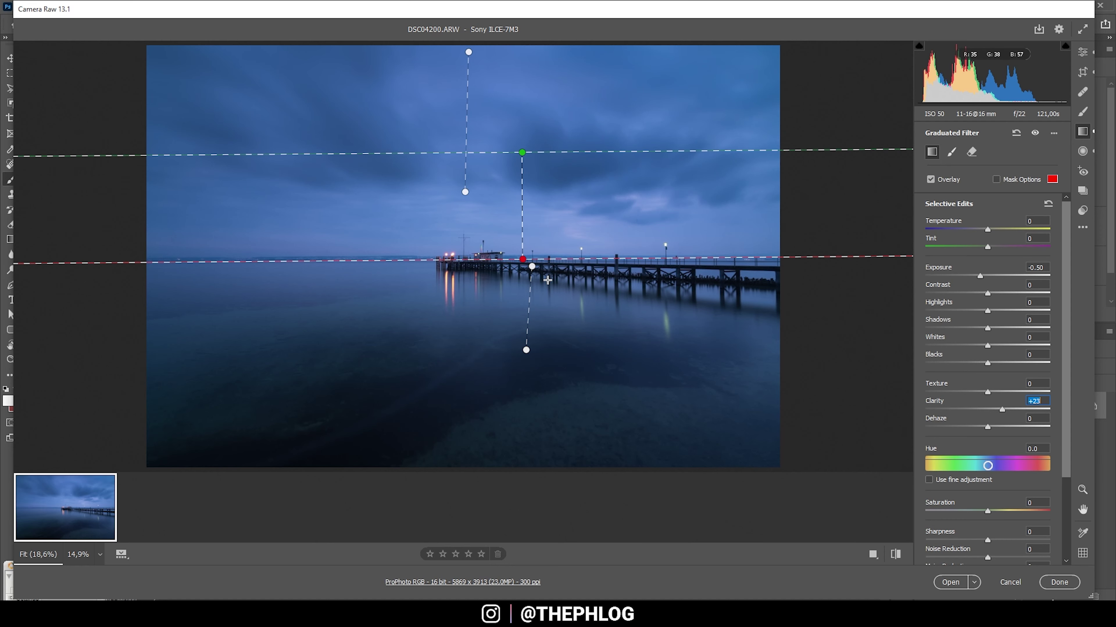
pyautogui.click(531, 266)
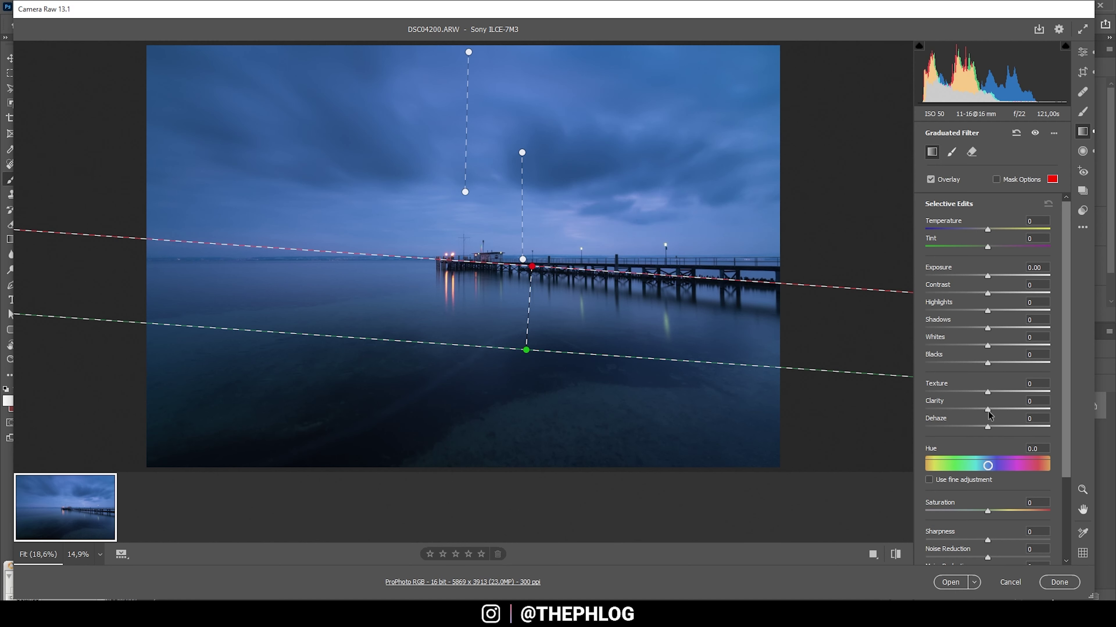
# - Raise the water graduated filter's Clarity to +36 and Exposure to +0.25
pyautogui.moveTo(988, 411); pyautogui.dragTo(1024, 410)
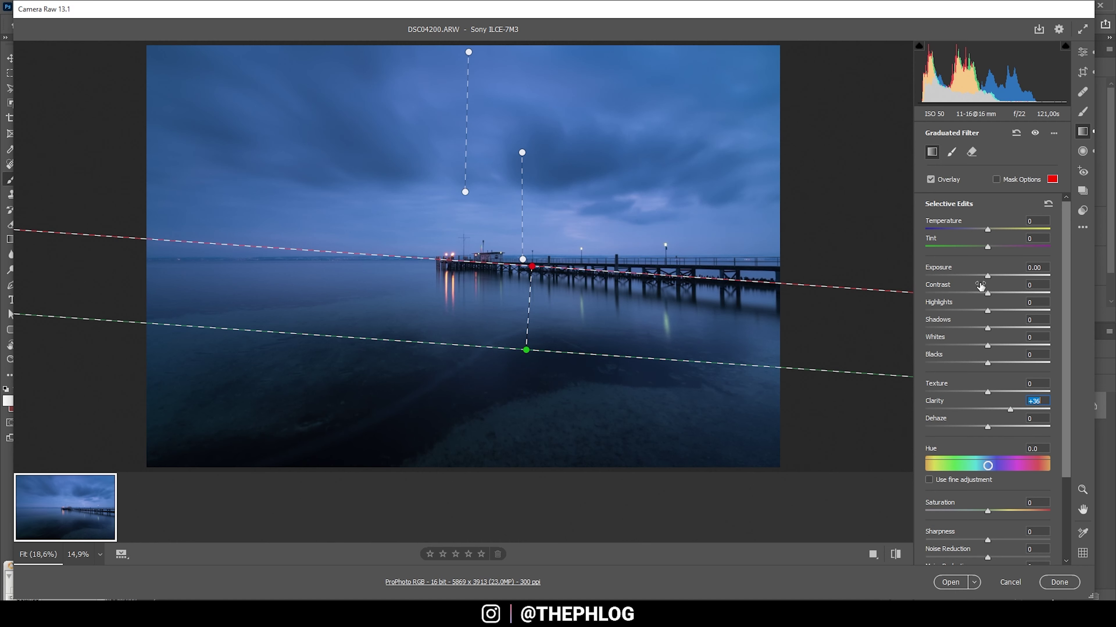
pyautogui.click(987, 275)
pyautogui.moveTo(986, 275); pyautogui.dragTo(992, 277)
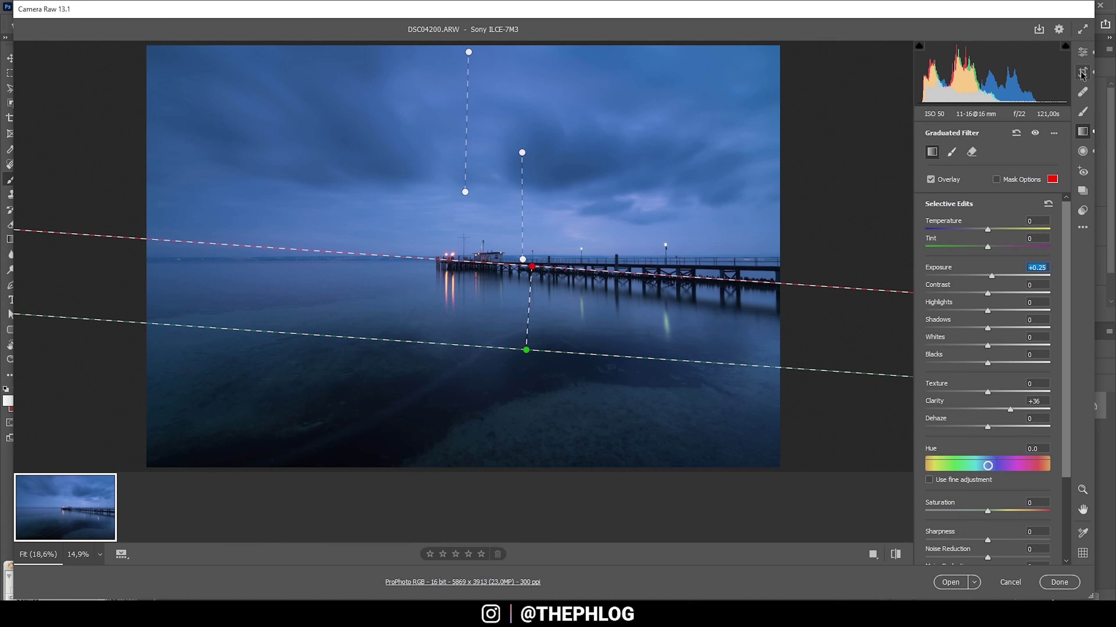
pyautogui.click(1083, 52)
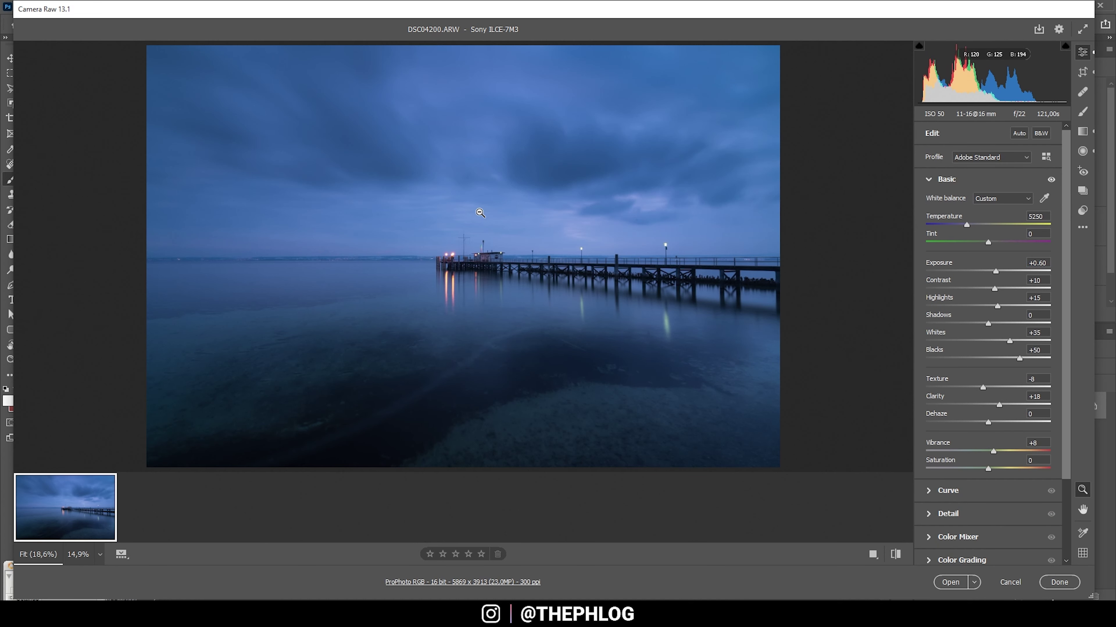
# - Draw a wide radial filter around the pier with Exposure +0.20, Whites +32, Shadows +33
pyautogui.click(1083, 152)
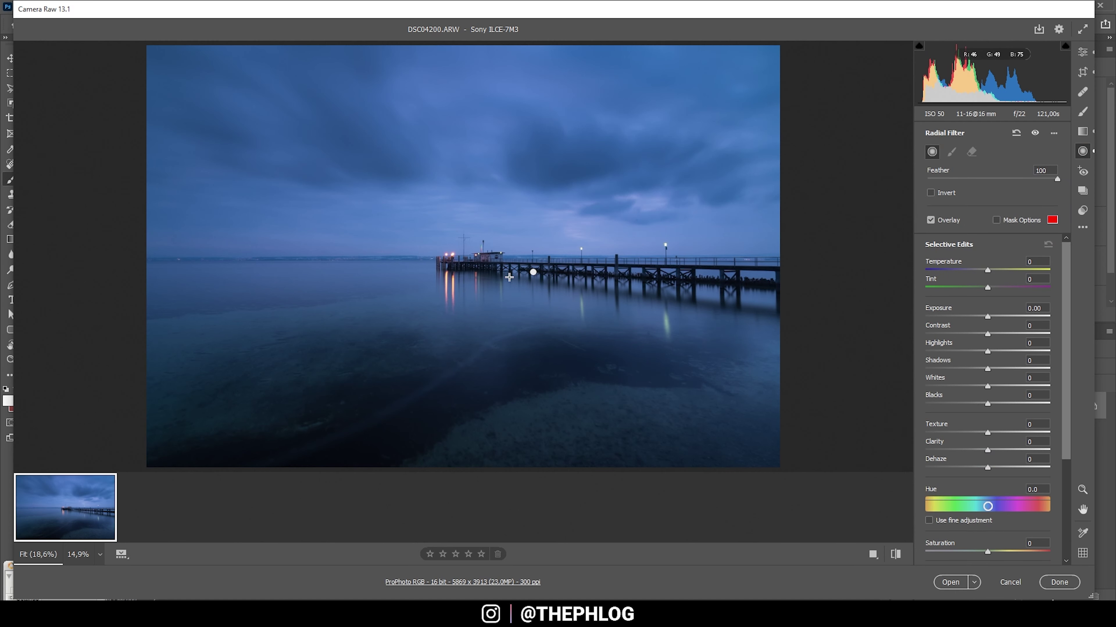
pyautogui.moveTo(532, 272); pyautogui.dragTo(885, 342)
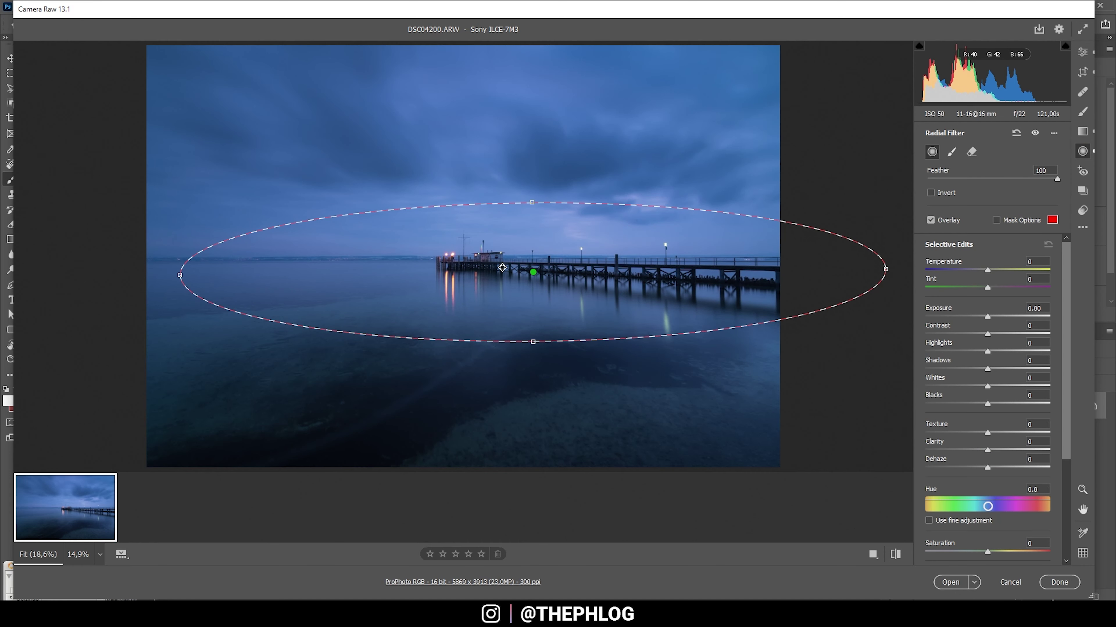
pyautogui.click(988, 316)
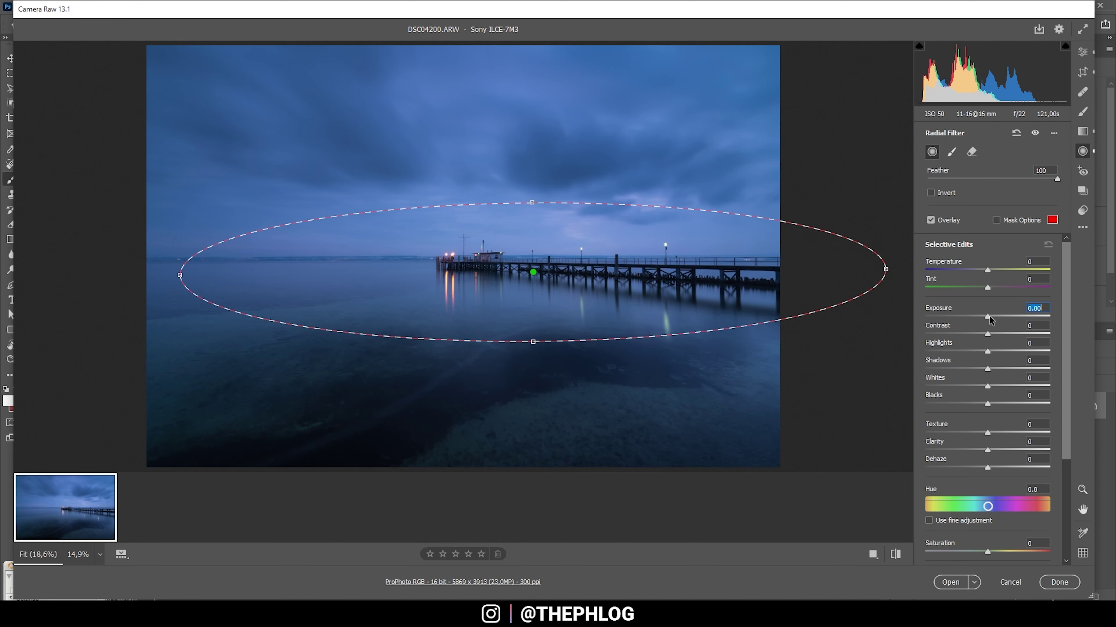
pyautogui.moveTo(989, 316); pyautogui.dragTo(992, 316)
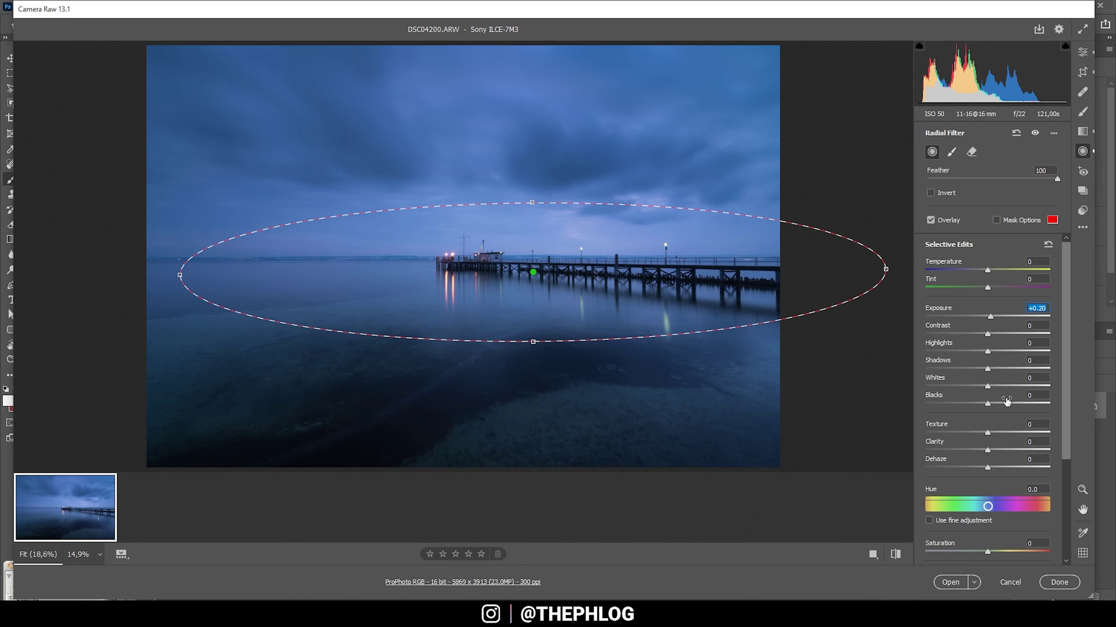
pyautogui.moveTo(987, 387); pyautogui.dragTo(1007, 389)
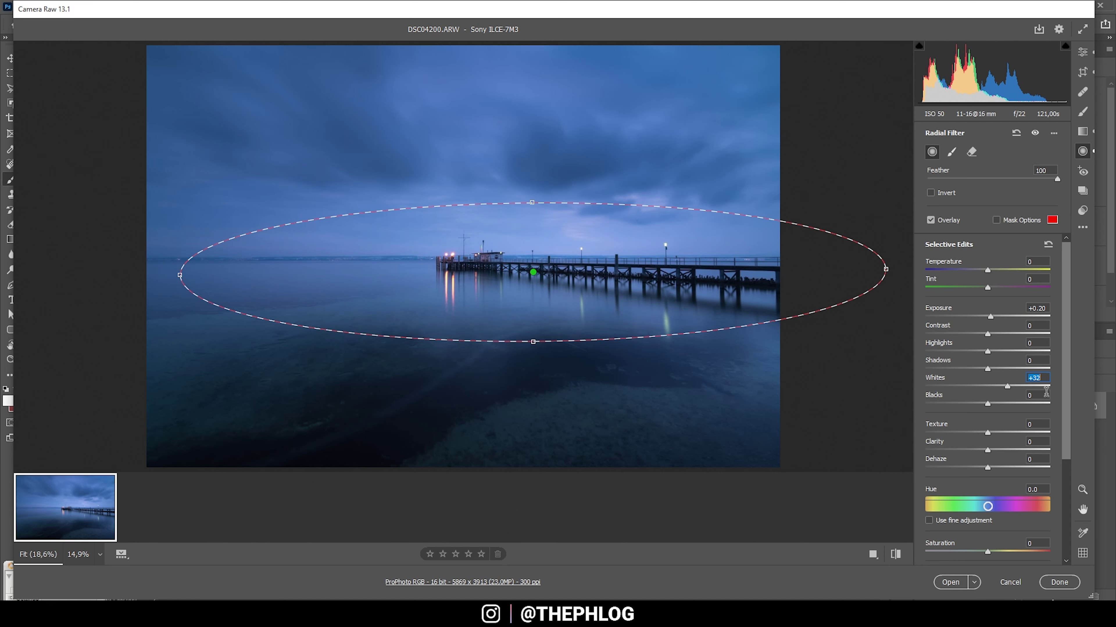
pyautogui.moveTo(988, 368); pyautogui.dragTo(1009, 369)
pyautogui.click(1082, 52)
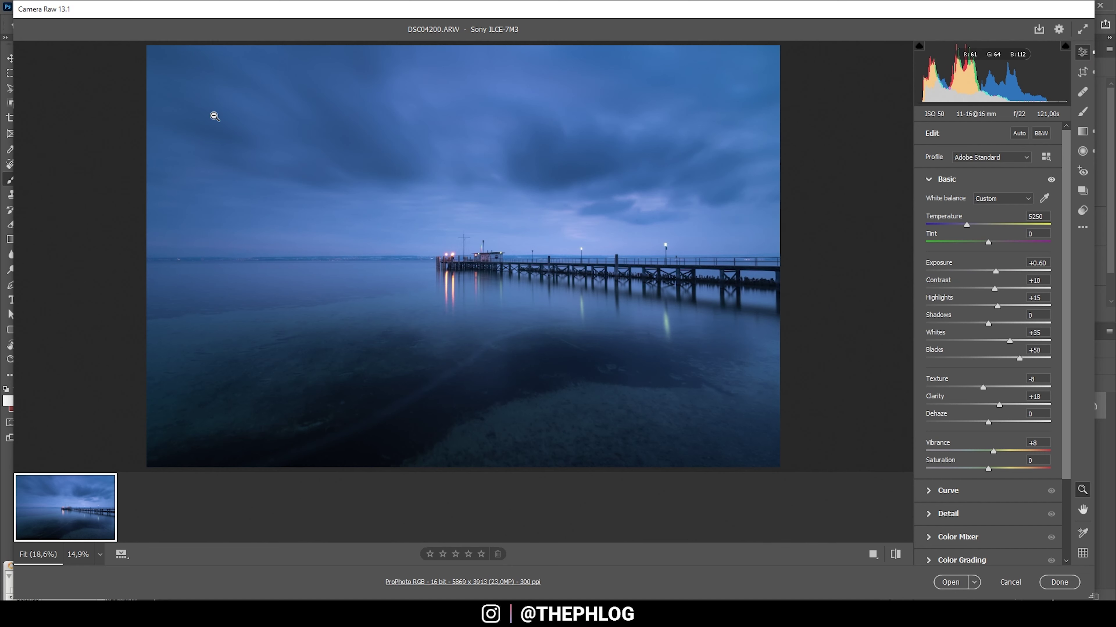
# - In the Color Mixer Hue controls, shift the Purples hue toward blue (about -24)
pyautogui.scroll(-2, 942, 523)
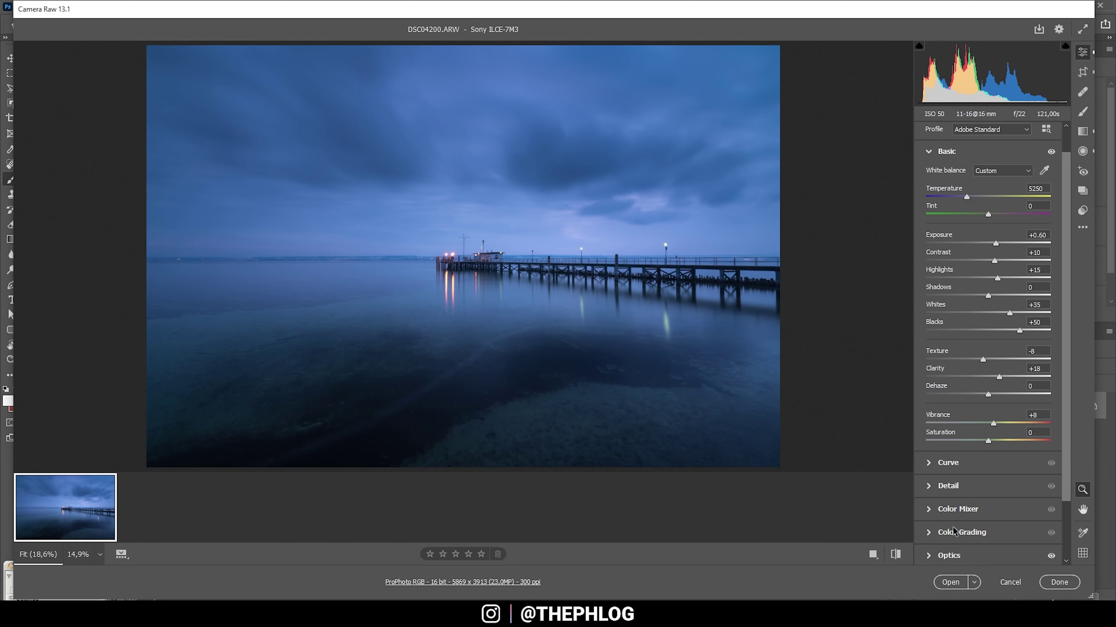
pyautogui.scroll(-2, 941, 521)
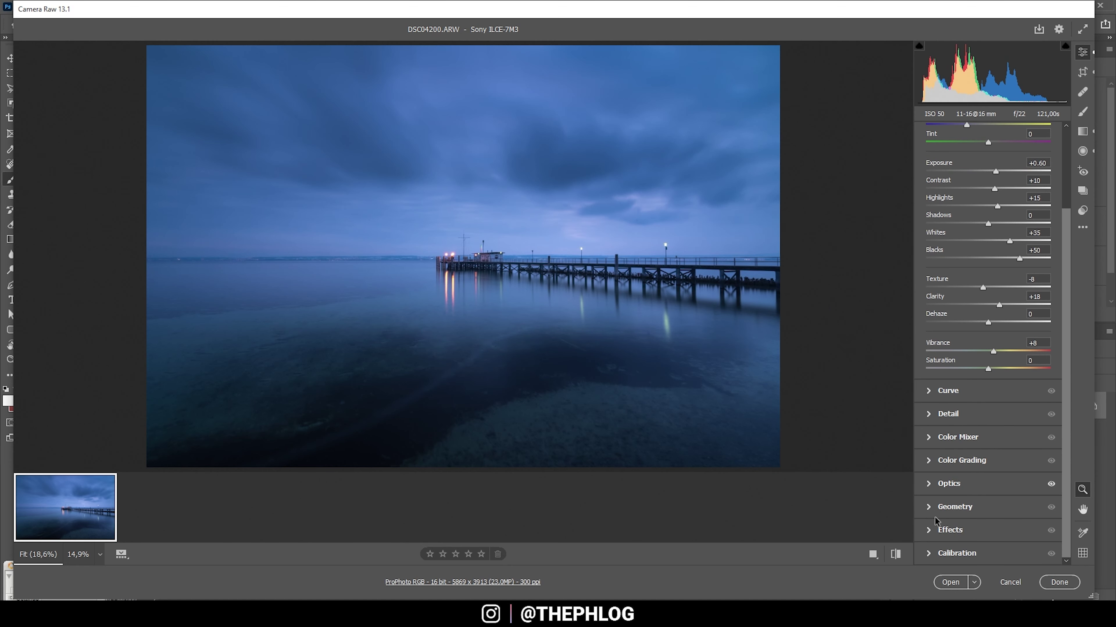
pyautogui.click(930, 441)
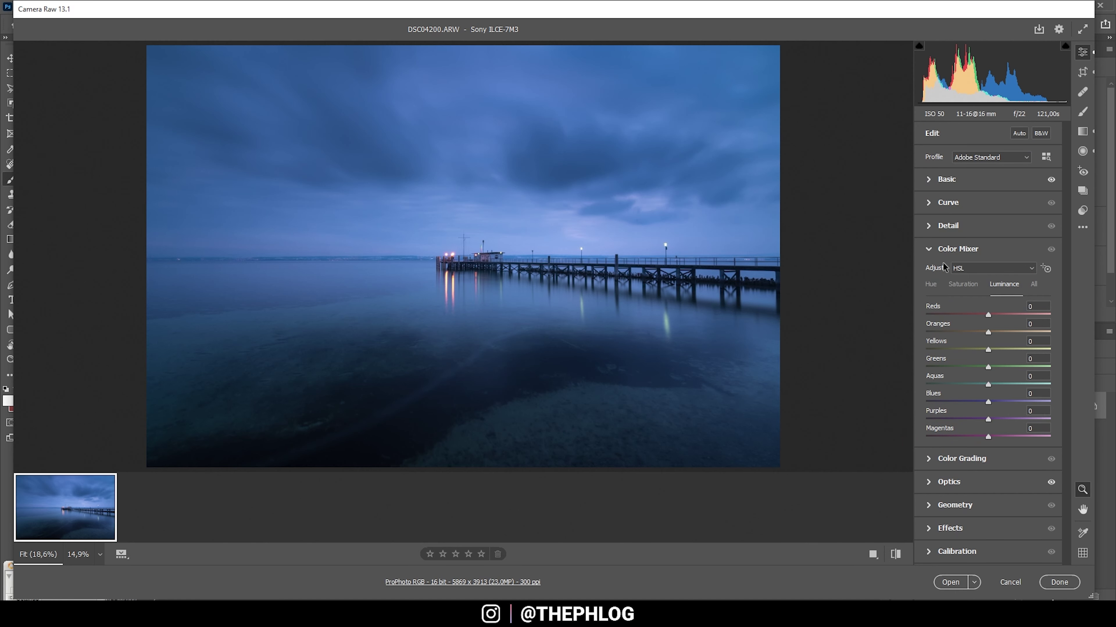
pyautogui.click(932, 286)
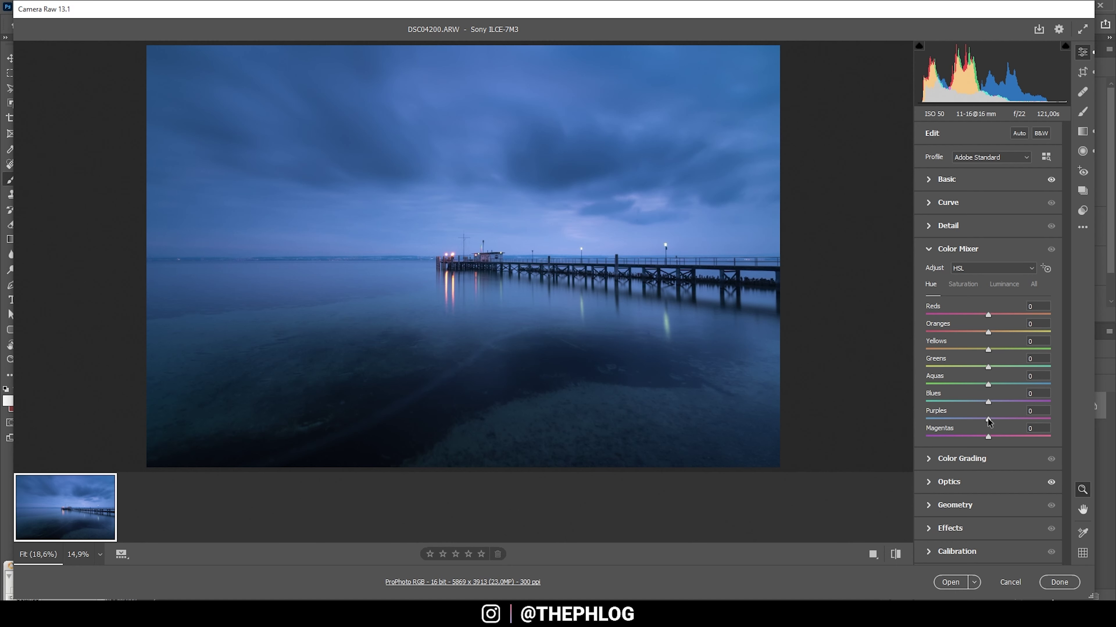
pyautogui.moveTo(987, 417)
pyautogui.mouseDown()
pyautogui.moveTo(954, 415)
pyautogui.moveTo(973, 419)
pyautogui.mouseUp()
pyautogui.click(962, 284)
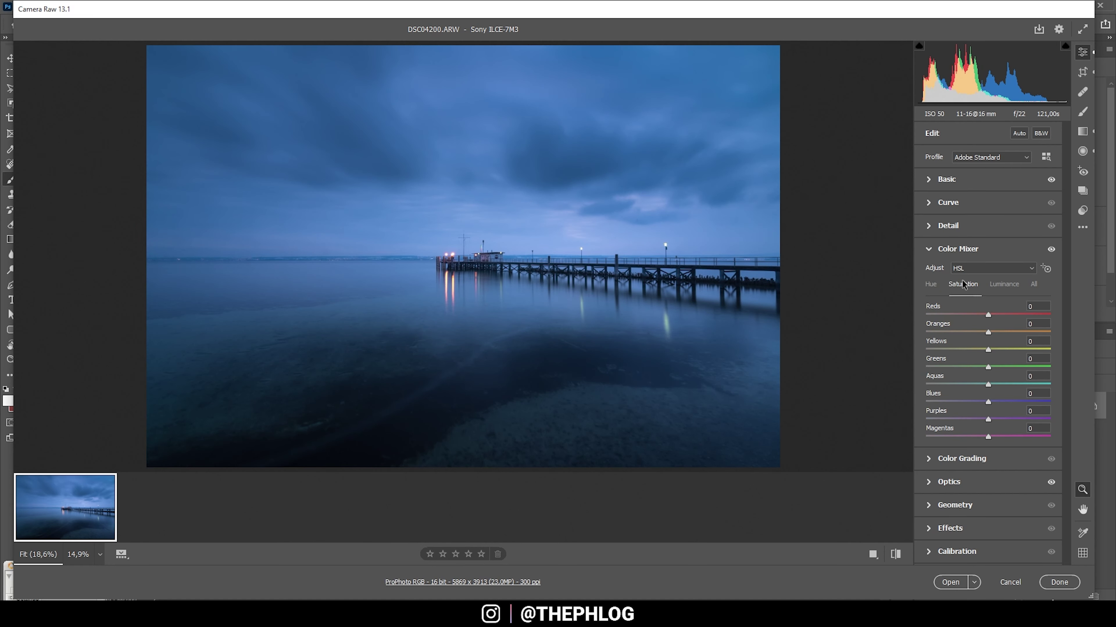
# - In Color Mixer Saturation, raise Blues to +20 and cut Purples to -50
pyautogui.moveTo(988, 402); pyautogui.dragTo(995, 402)
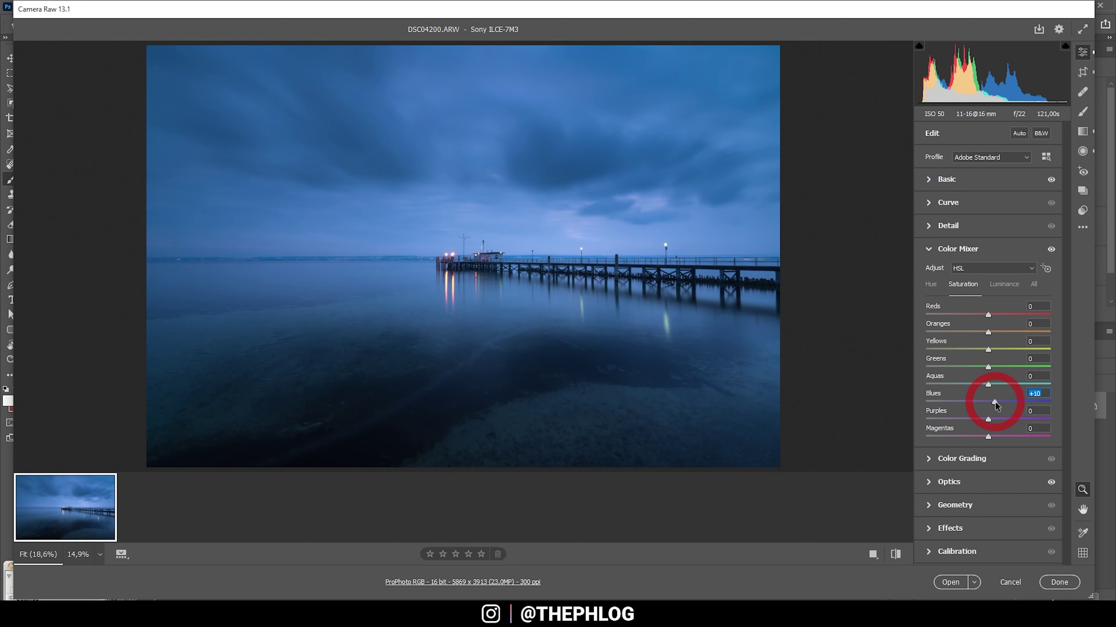
pyautogui.click(988, 420)
pyautogui.moveTo(983, 421); pyautogui.dragTo(956, 420)
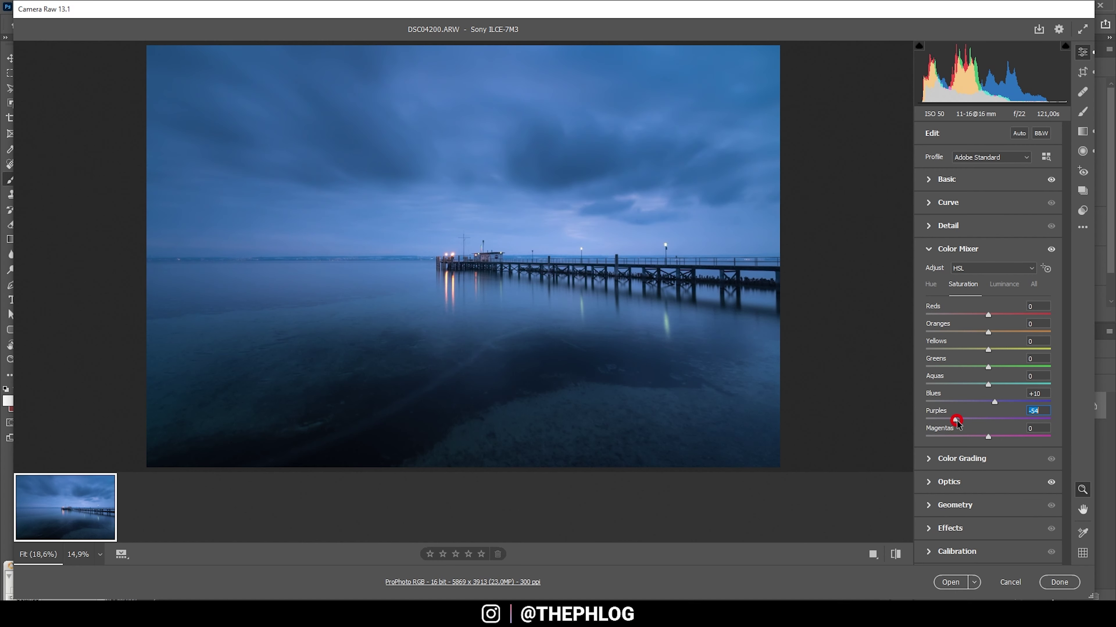
pyautogui.click(1003, 286)
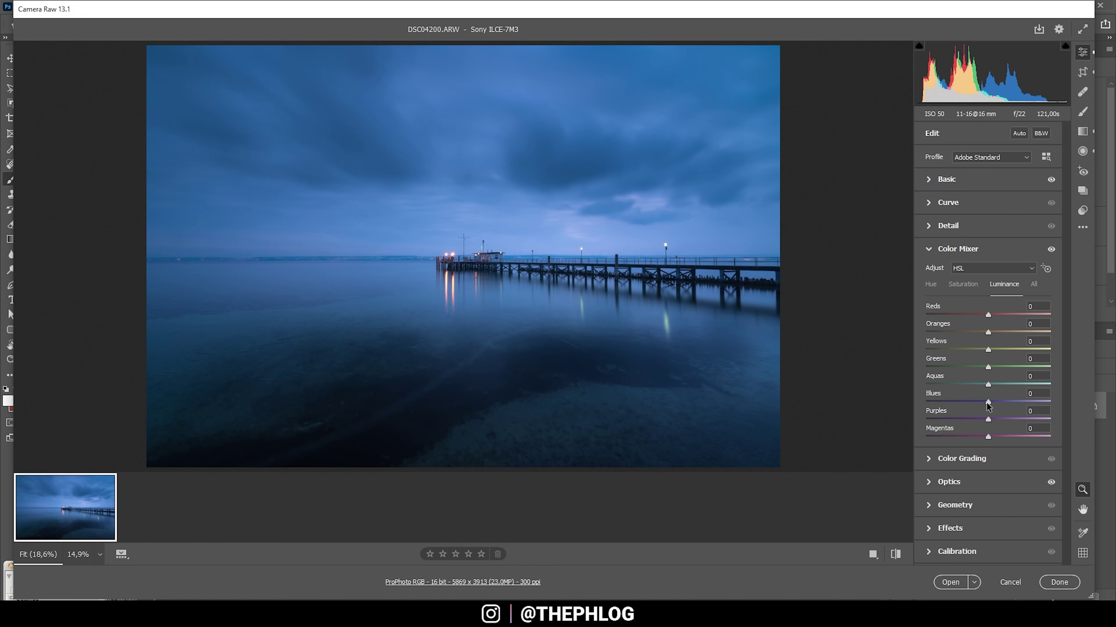
# - Lower Blues luminance to −8, compare the Color Mixer on and off, then expand Color Grading
pyautogui.moveTo(987, 402); pyautogui.dragTo(981, 404)
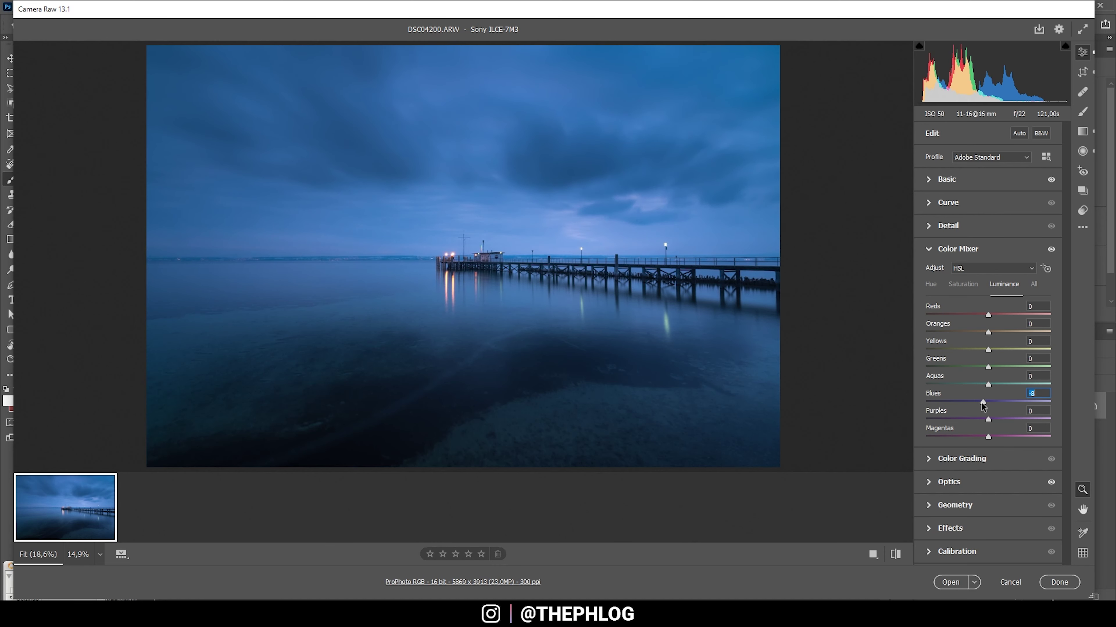
pyautogui.click(1051, 249)
pyautogui.click(1050, 249)
pyautogui.click(1050, 249)
pyautogui.click(1050, 249)
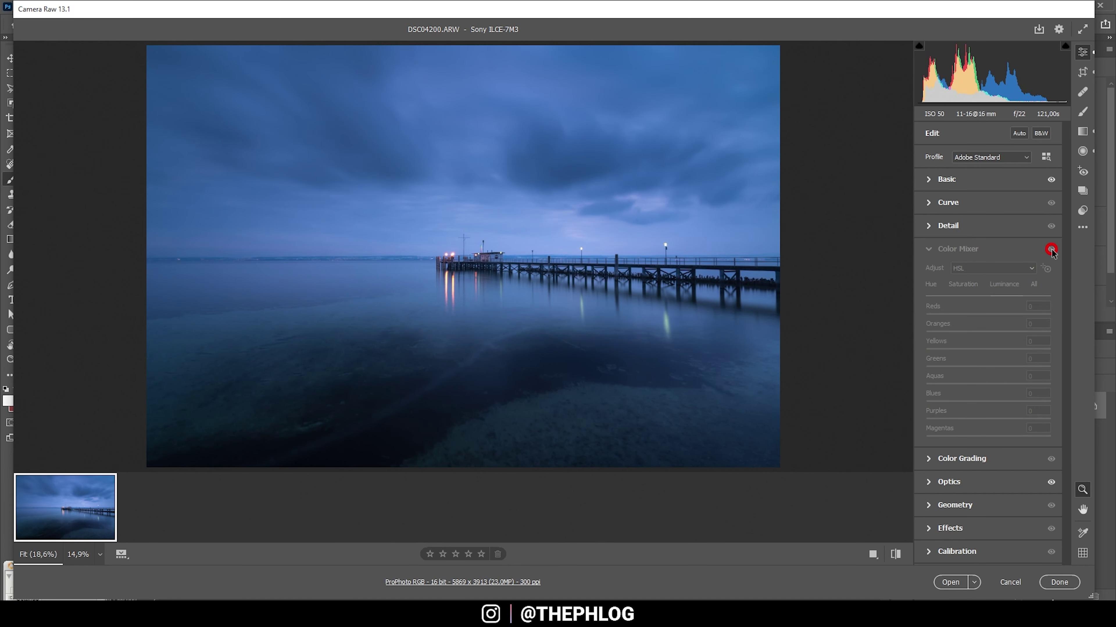
pyautogui.click(1051, 249)
pyautogui.click(1050, 250)
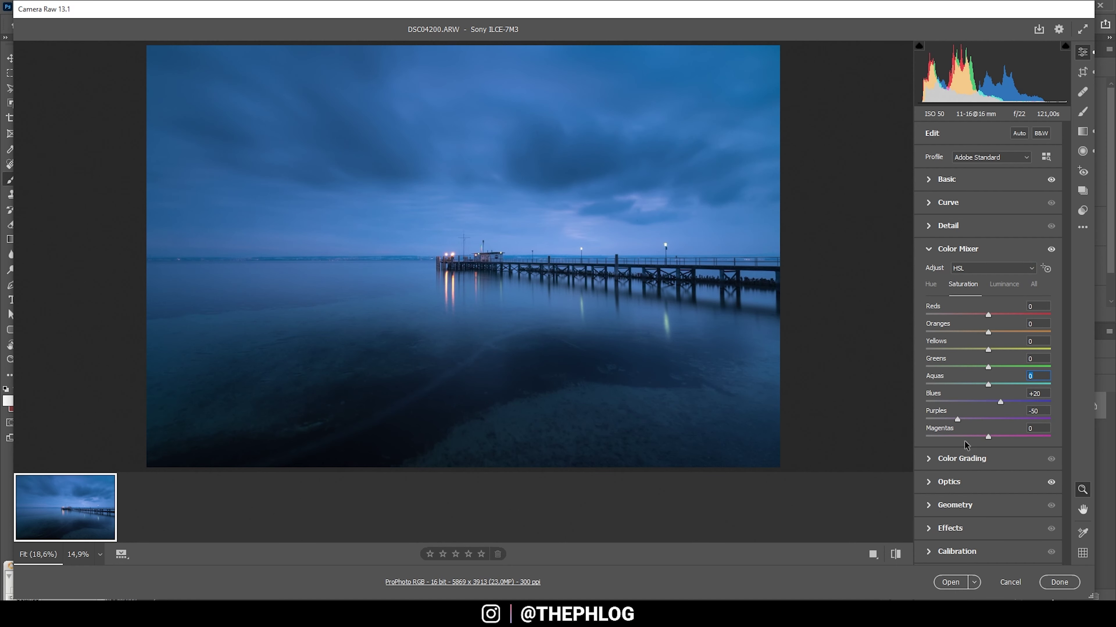
pyautogui.click(961, 460)
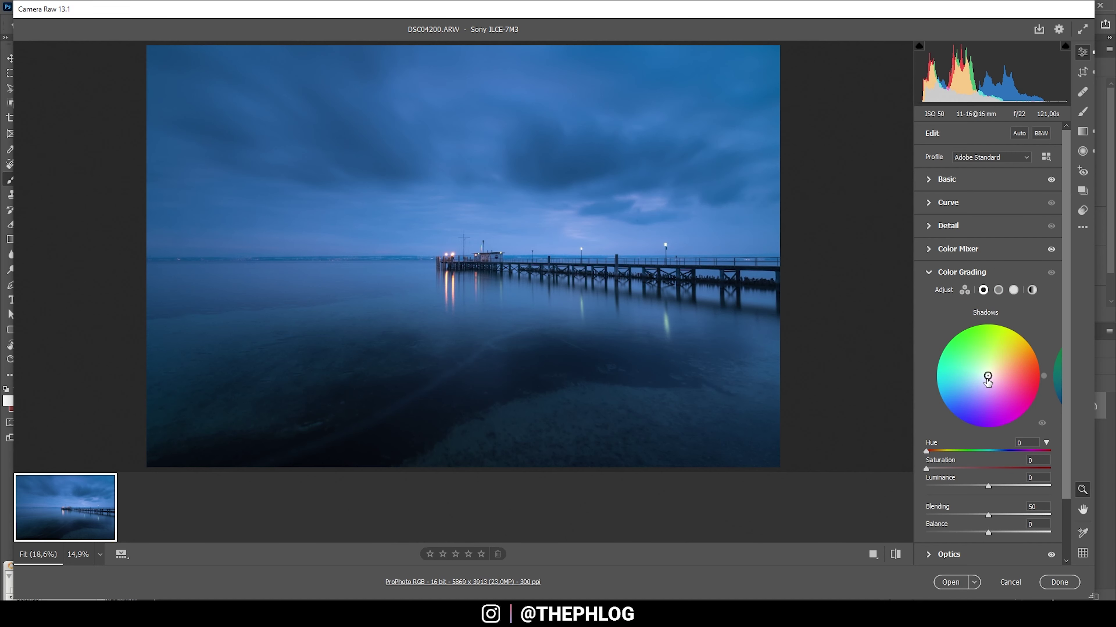
# - Tint the shadows at hue 234, saturation 4, with slightly lower luminance, then collapse Color Grading
pyautogui.moveTo(988, 379); pyautogui.dragTo(976, 387)
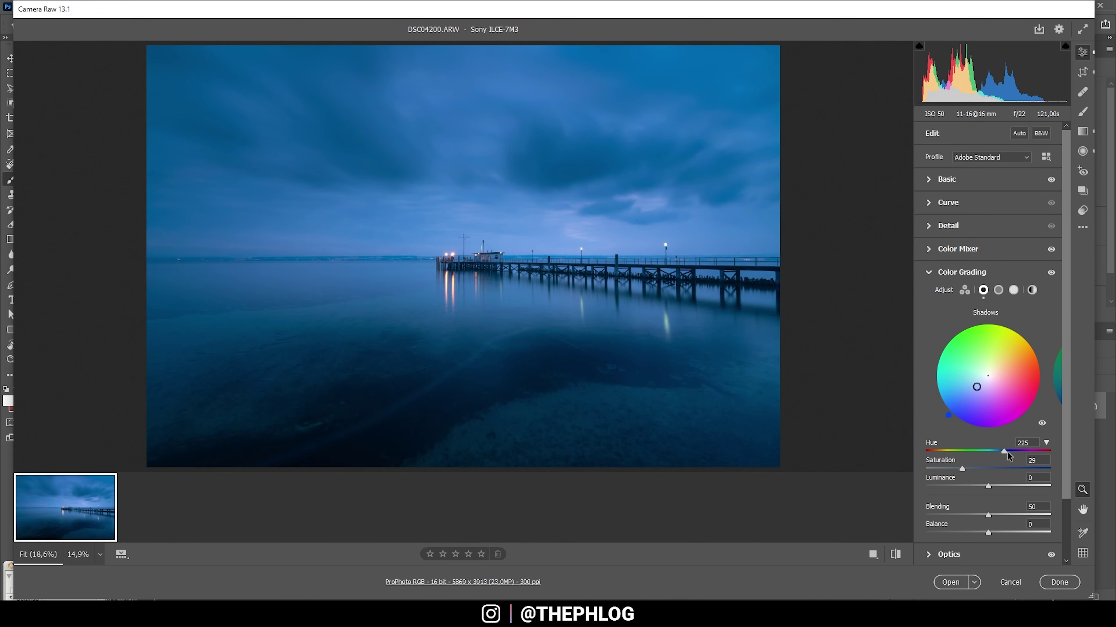
pyautogui.moveTo(1005, 453); pyautogui.dragTo(1006, 453)
pyautogui.moveTo(1007, 456); pyautogui.dragTo(1007, 455)
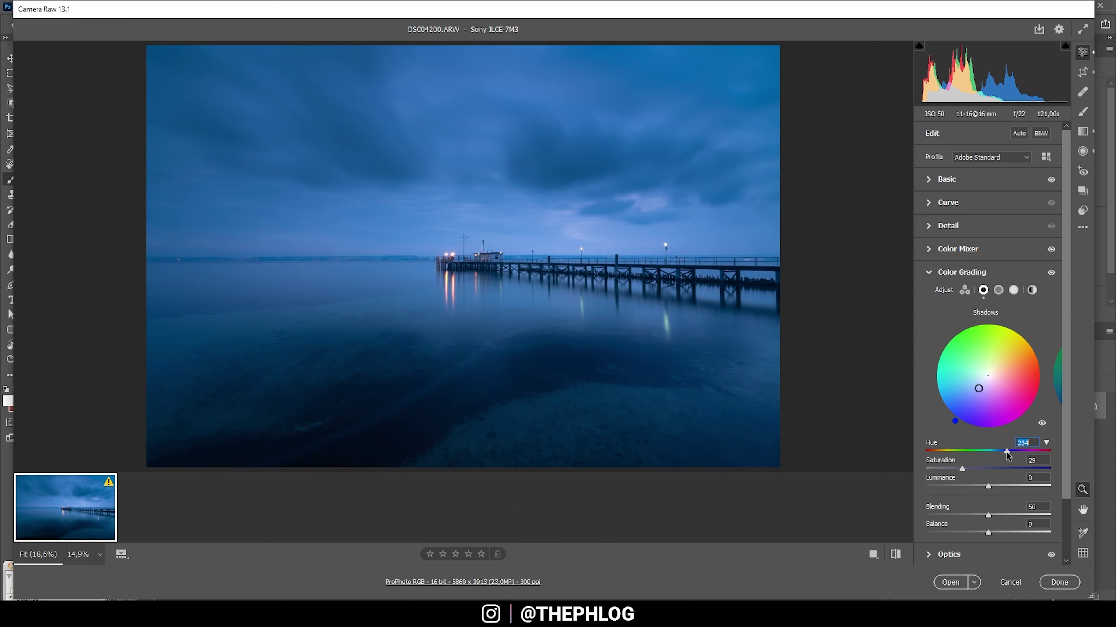
pyautogui.click(963, 469)
pyautogui.moveTo(961, 469); pyautogui.dragTo(931, 468)
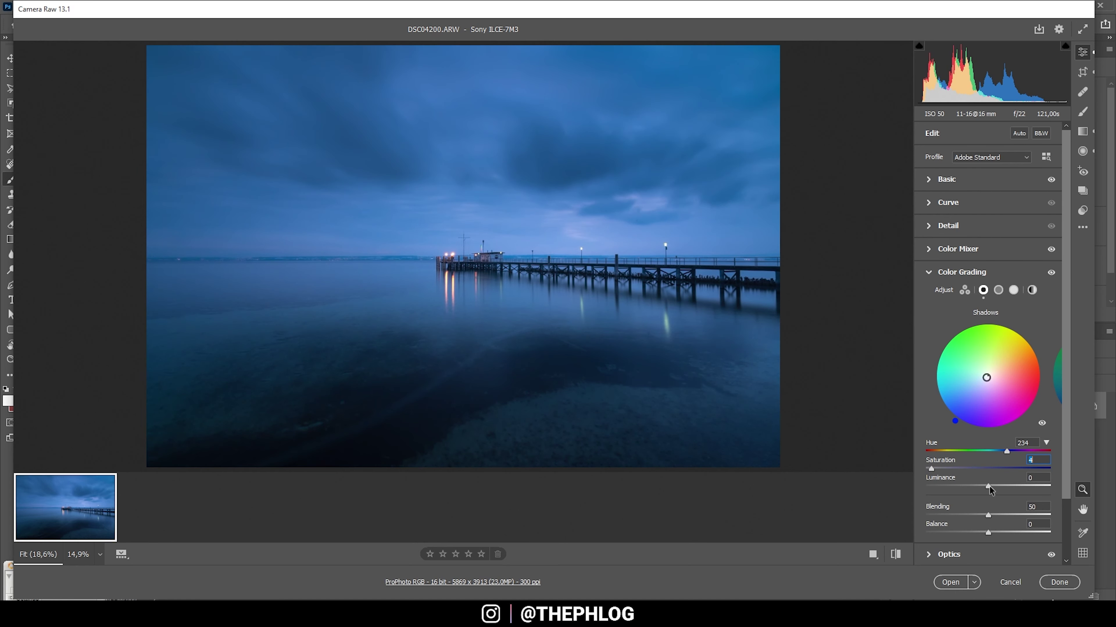
pyautogui.moveTo(989, 487); pyautogui.dragTo(984, 488)
pyautogui.click(929, 272)
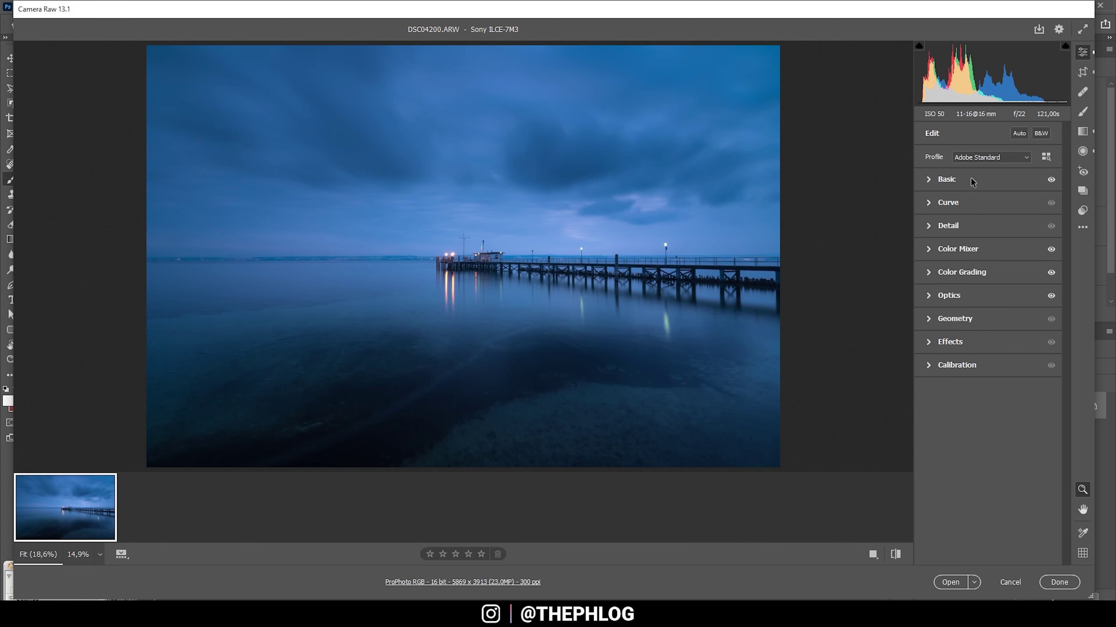
# - Set Sharpening to 69 with Masking 53, then open the pier photo in Photoshop
pyautogui.click(928, 225)
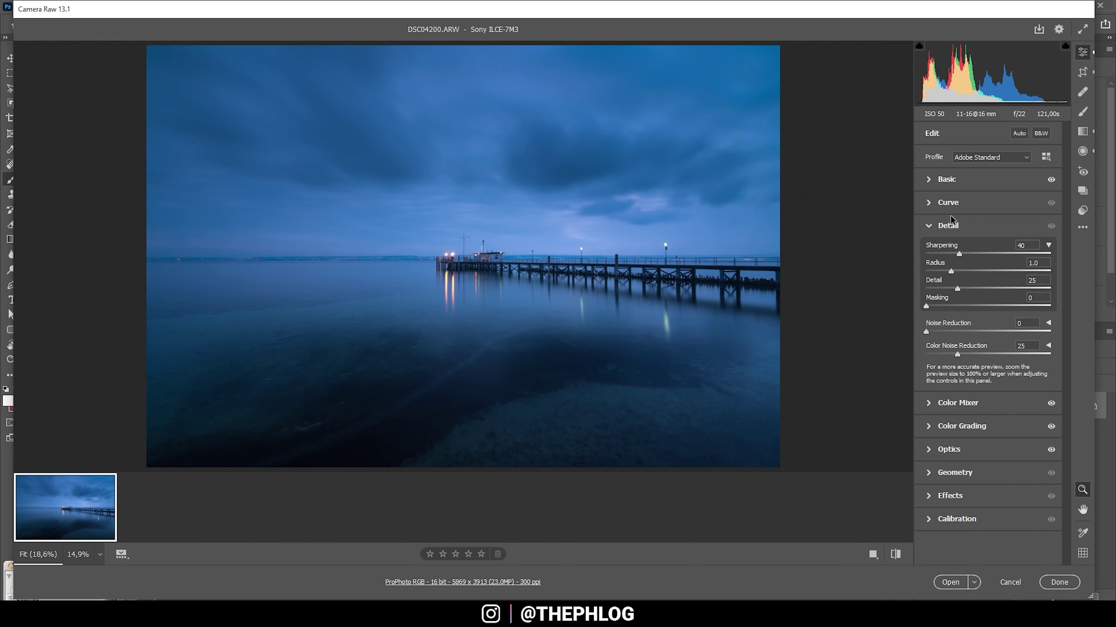
pyautogui.moveTo(962, 253); pyautogui.dragTo(1054, 293)
pyautogui.moveTo(927, 306); pyautogui.dragTo(992, 306)
pyautogui.moveTo(977, 253); pyautogui.dragTo(983, 254)
pyautogui.click(950, 583)
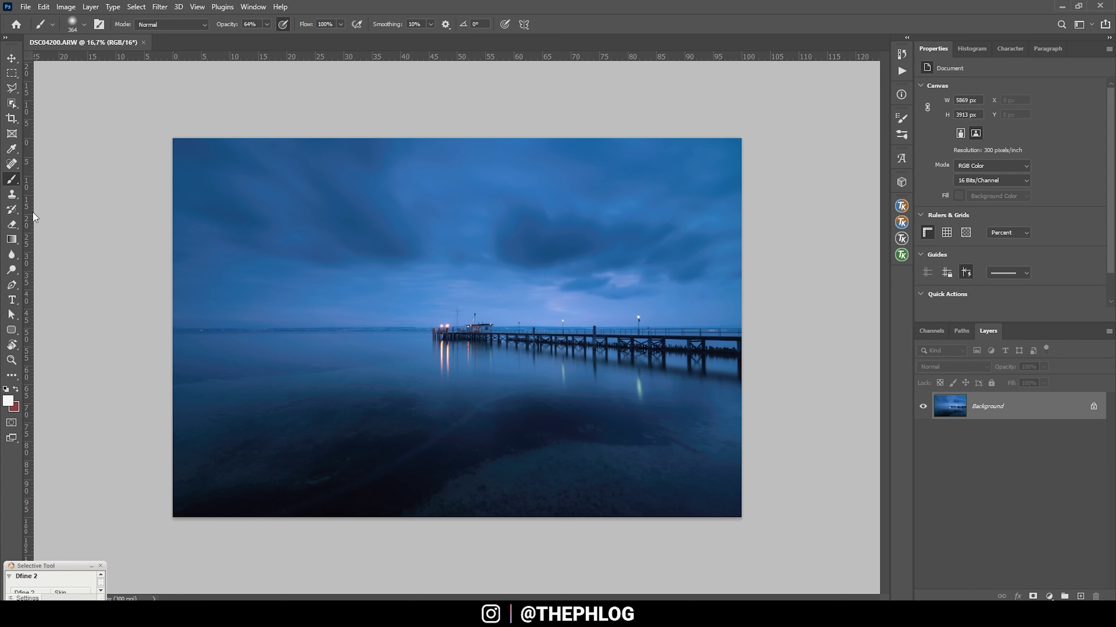
# - Switch to the Spot Healing Brush at about 5 px
pyautogui.click(11, 165)
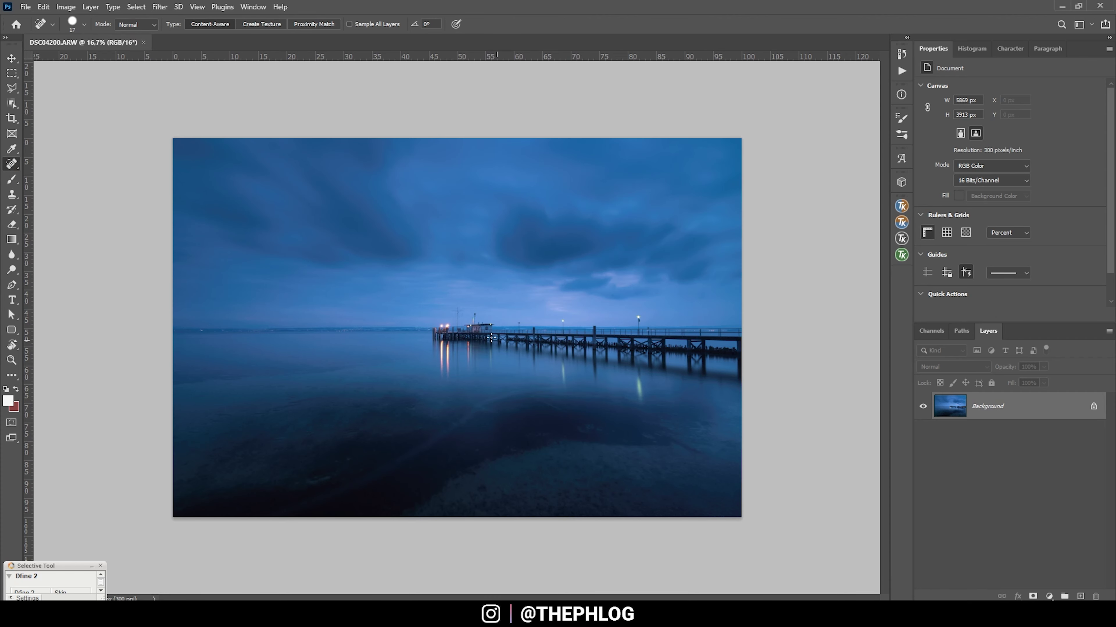
pyautogui.scroll(3, 461, 304)
pyautogui.scroll(6, 461, 303)
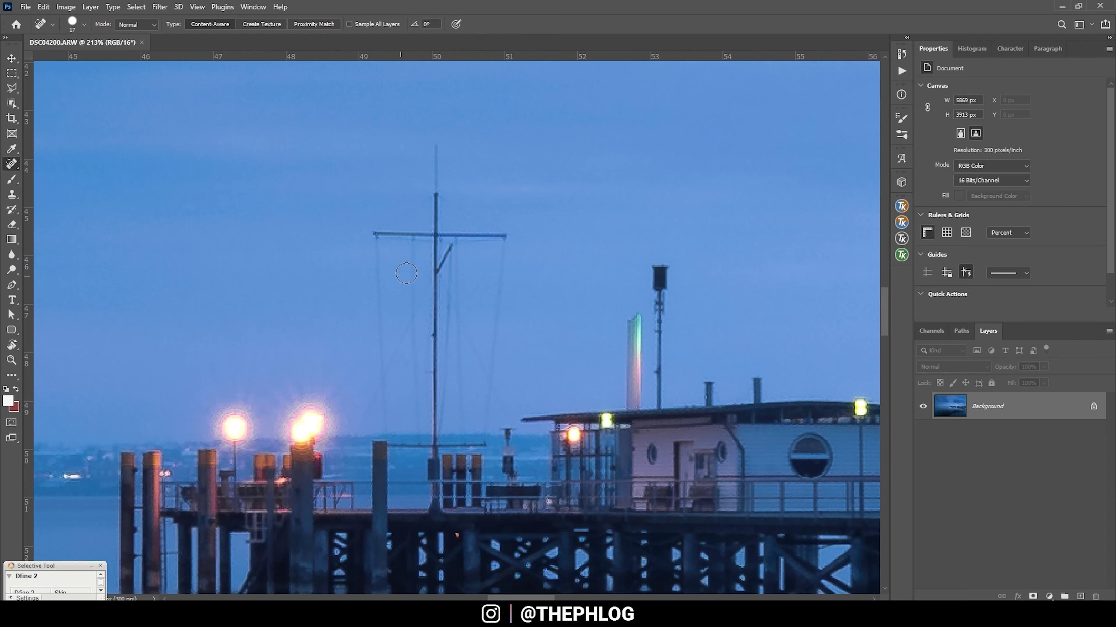
pyautogui.scroll(1, 457, 145)
pyautogui.moveTo(435, 185); pyautogui.dragTo(431, 510)
# - Heal out the tall mast and its crossbar above the pier, then fit the image on screen
pyautogui.moveTo(357, 256); pyautogui.dragTo(517, 258)
pyautogui.scroll(-1, 426, 253)
pyautogui.moveTo(448, 281); pyautogui.dragTo(491, 443)
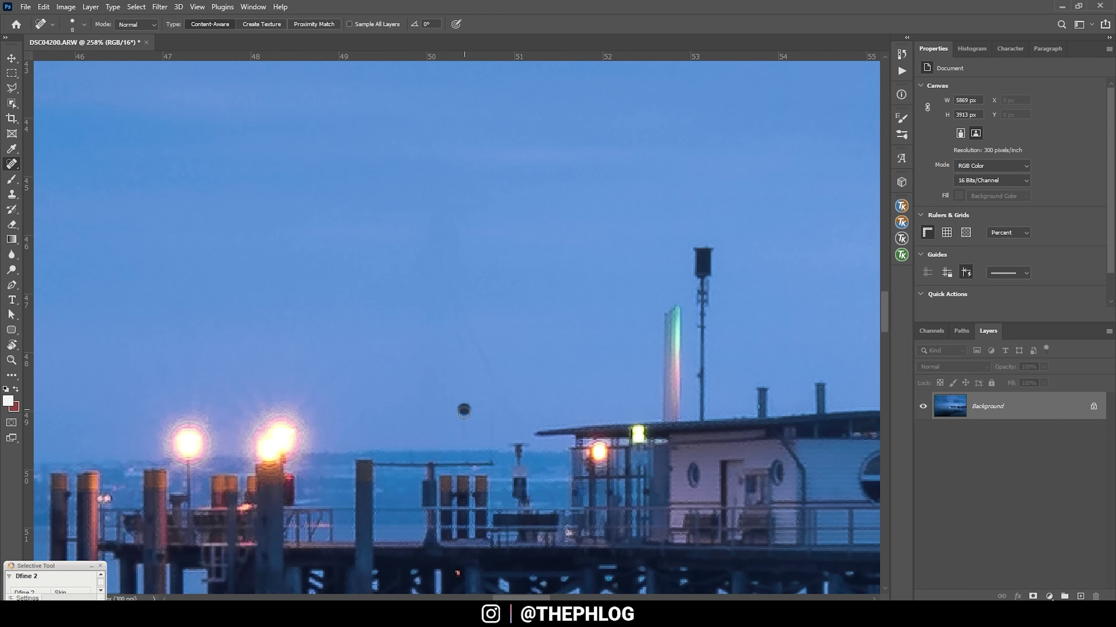
pyautogui.hotkey('ctrl', '0')
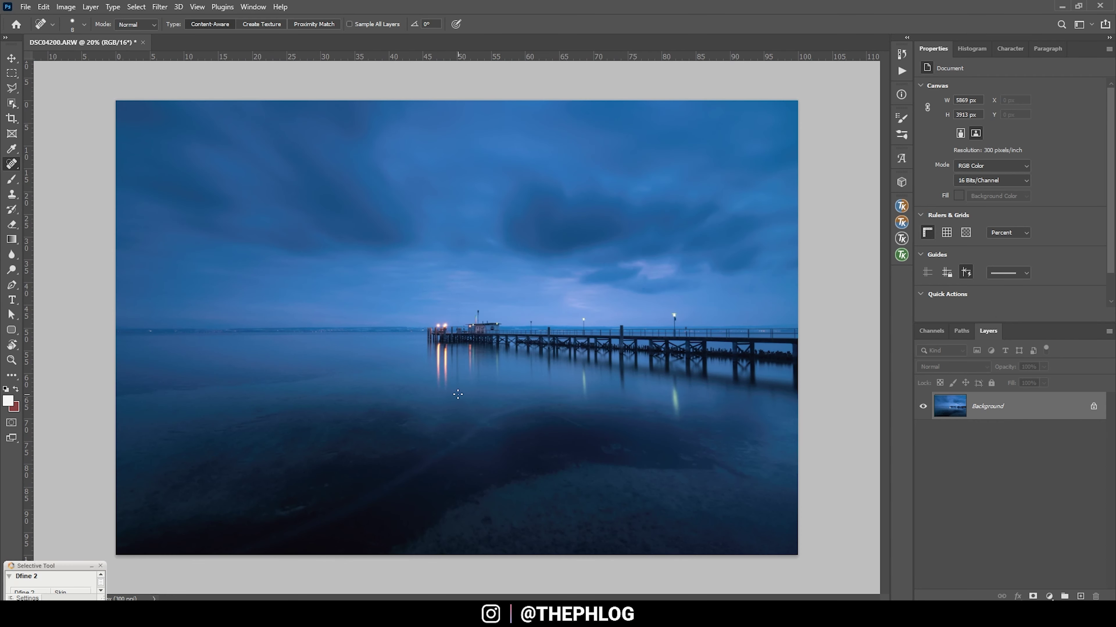
pyautogui.press(']')
pyautogui.press(']')
pyautogui.press(']')
pyautogui.press(']')
pyautogui.press(']')
pyautogui.press(']')
pyautogui.press(']')
pyautogui.scroll(1, 510, 349)
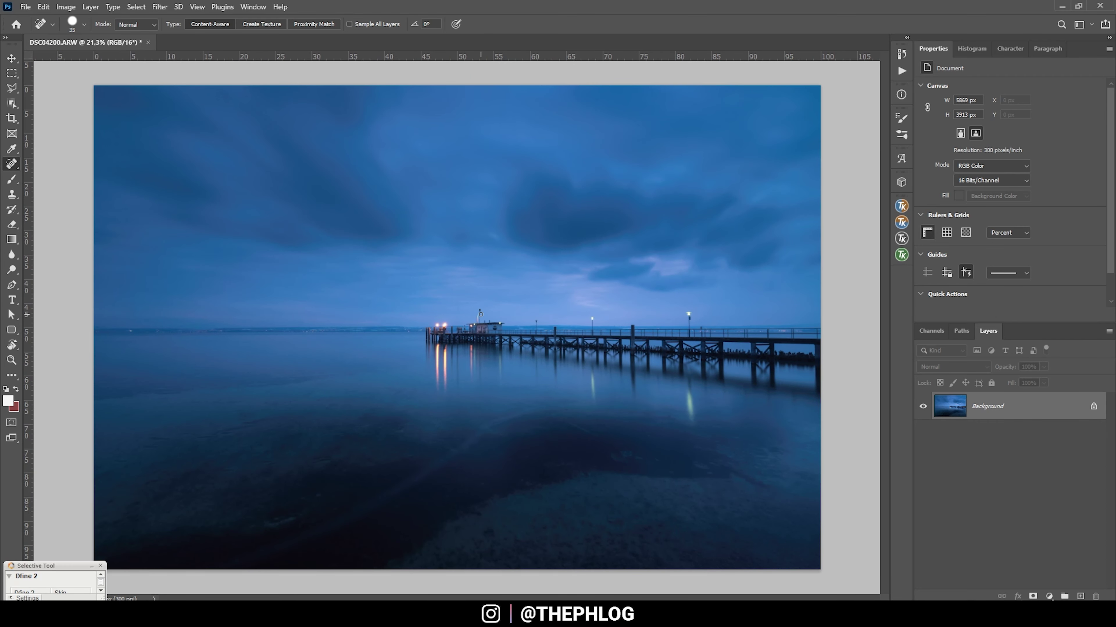
pyautogui.scroll(5, 480, 314)
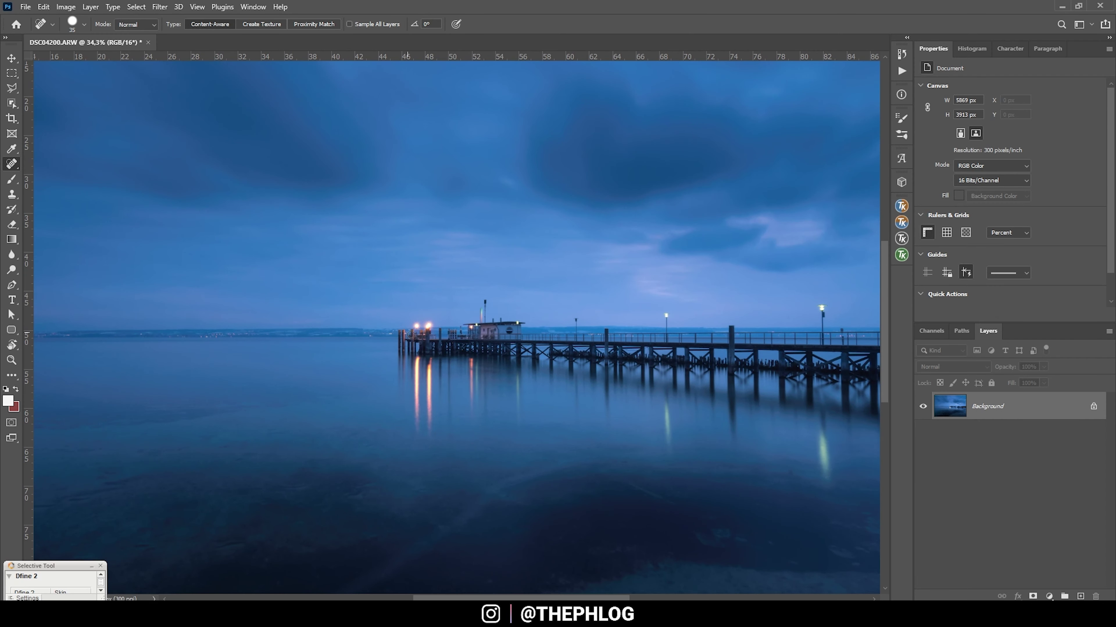
pyautogui.scroll(-3, 438, 369)
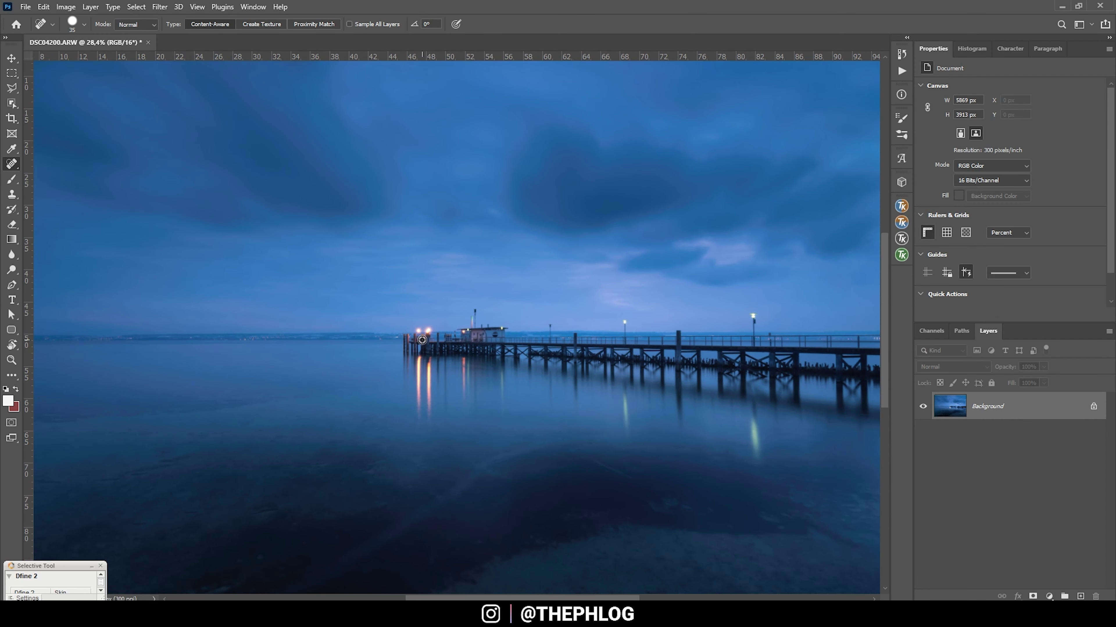
pyautogui.scroll(-1, 472, 355)
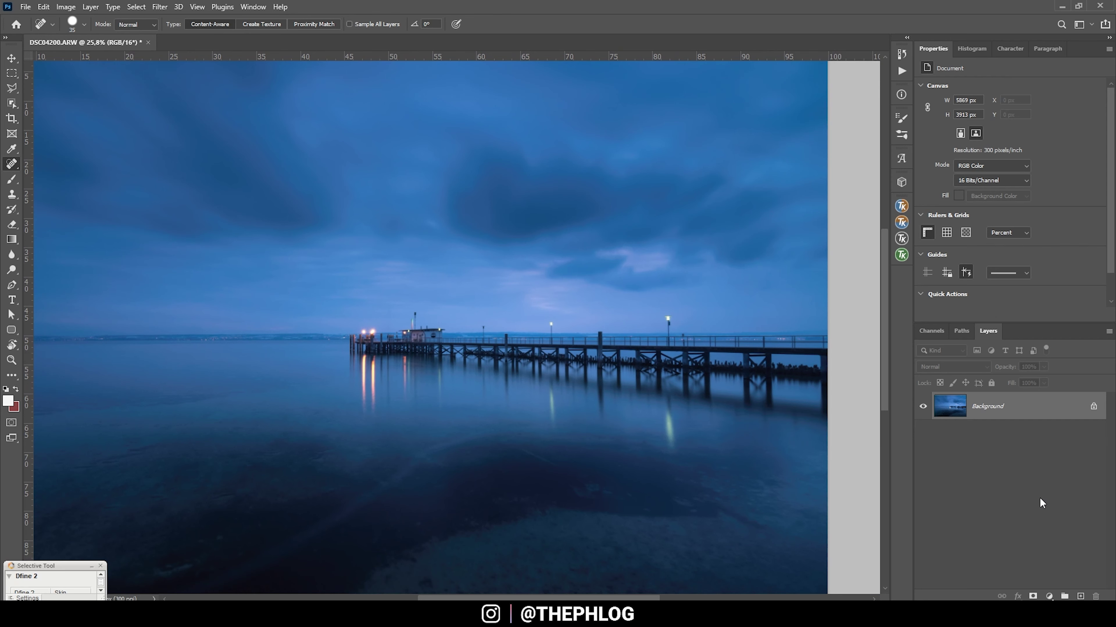
# - Add a new layer above the Background in Hard Light blend mode
pyautogui.click(1080, 596)
pyautogui.click(952, 367)
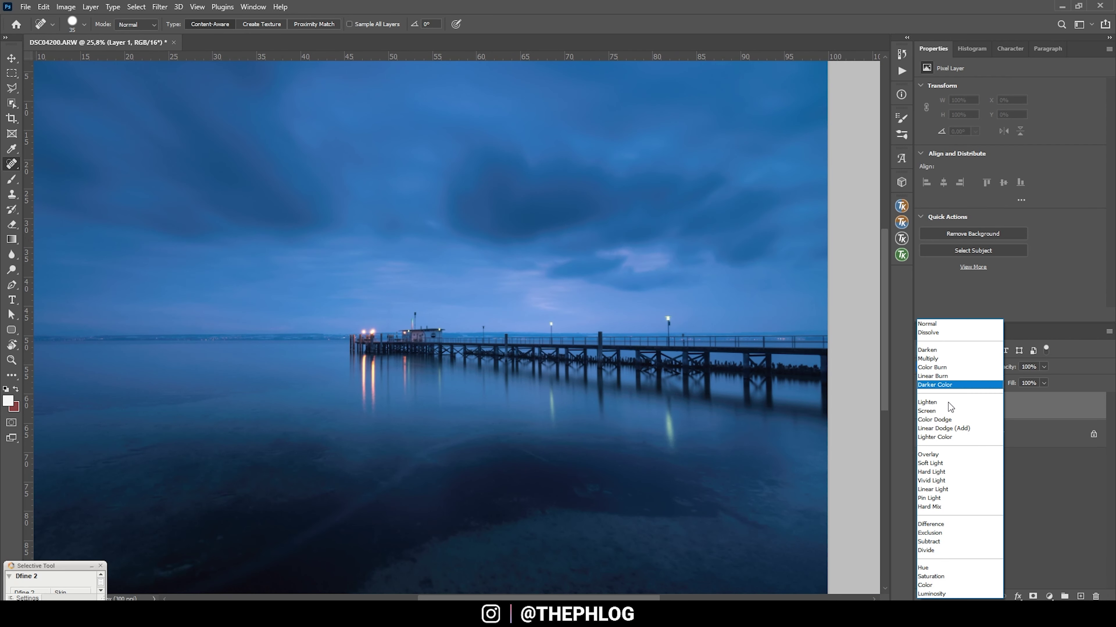
pyautogui.click(940, 472)
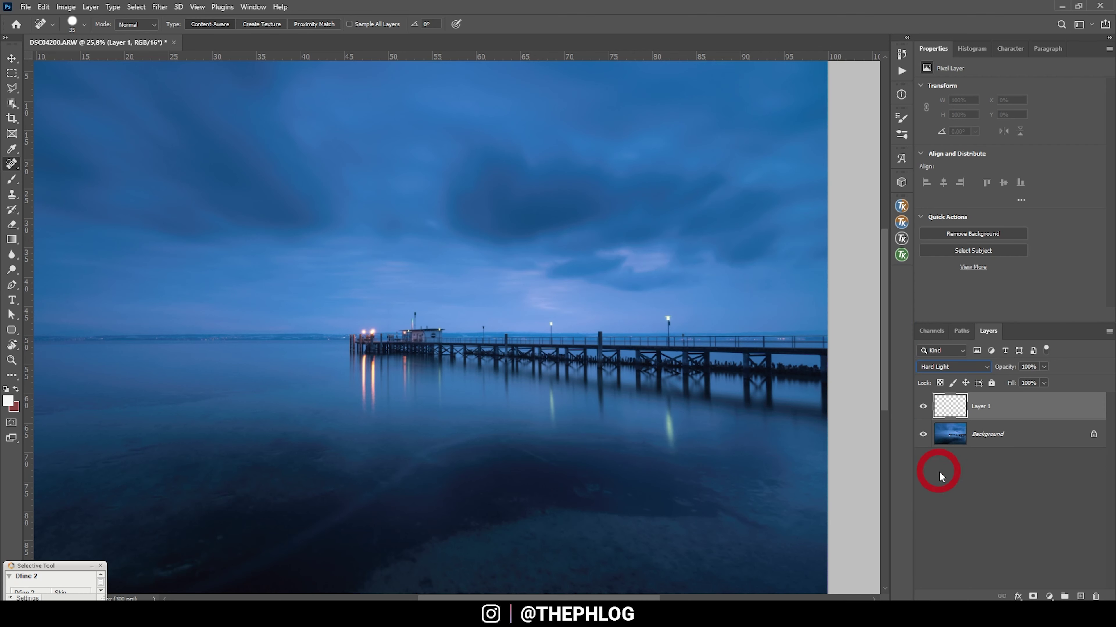
# - Sample a warm cream tone from the pier lamp as the paint colour
pyautogui.press('b')
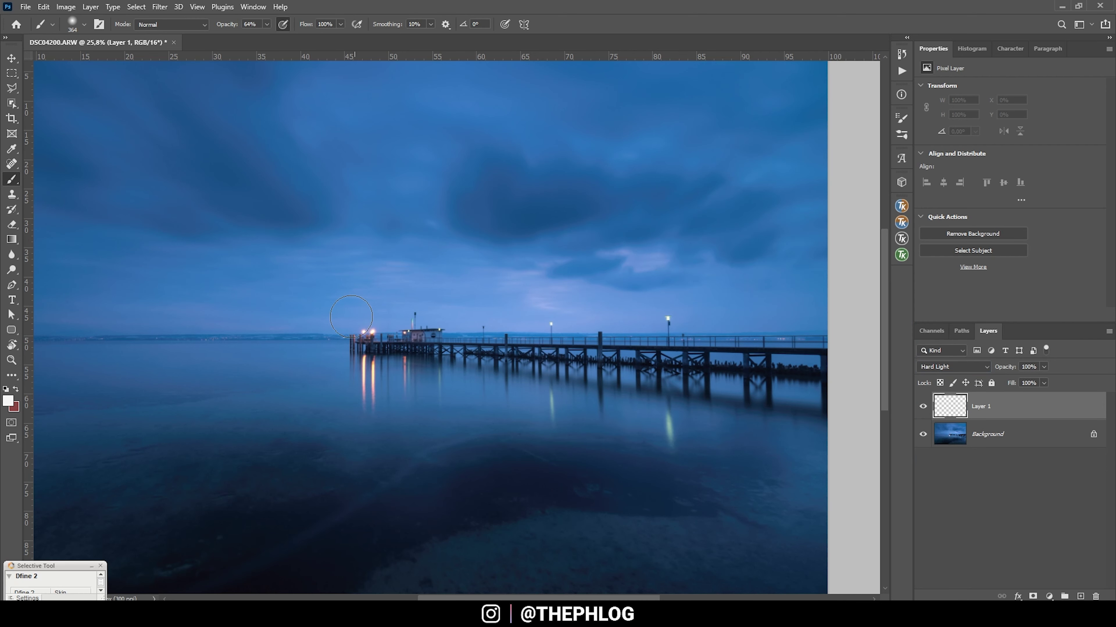
pyautogui.scroll(4, 366, 334)
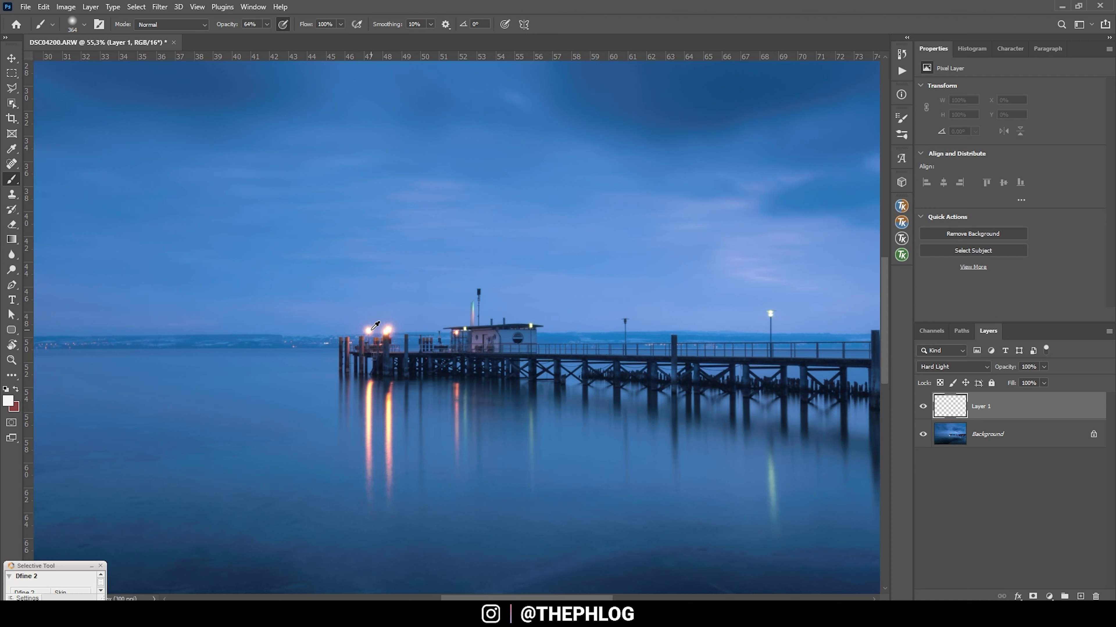
pyautogui.press('i')
pyautogui.click(373, 325)
pyautogui.click(8, 400)
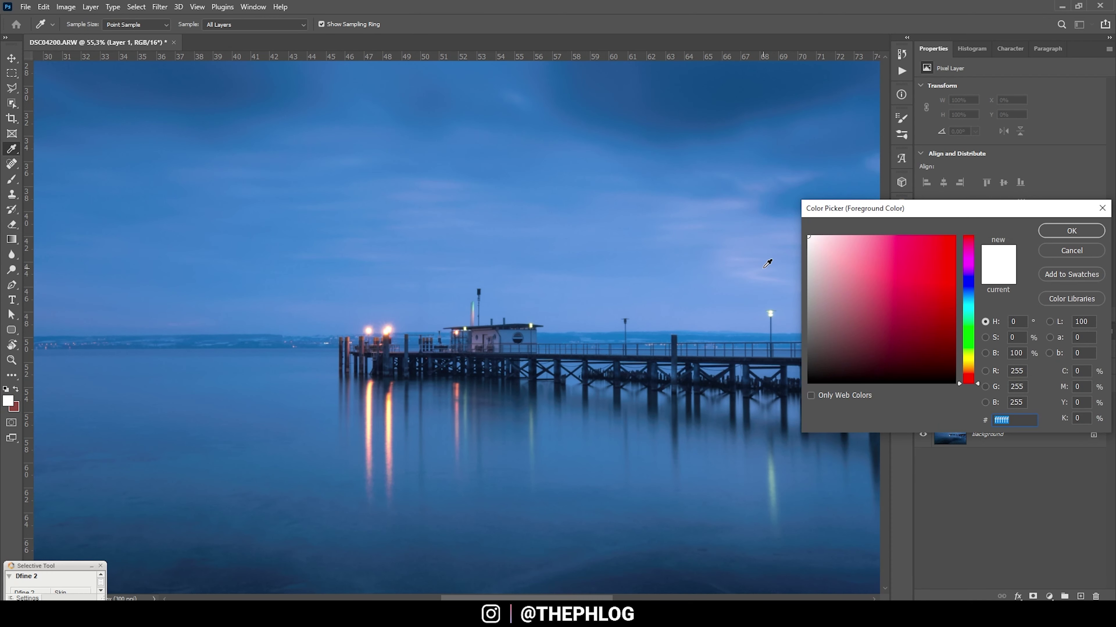
pyautogui.click(397, 361)
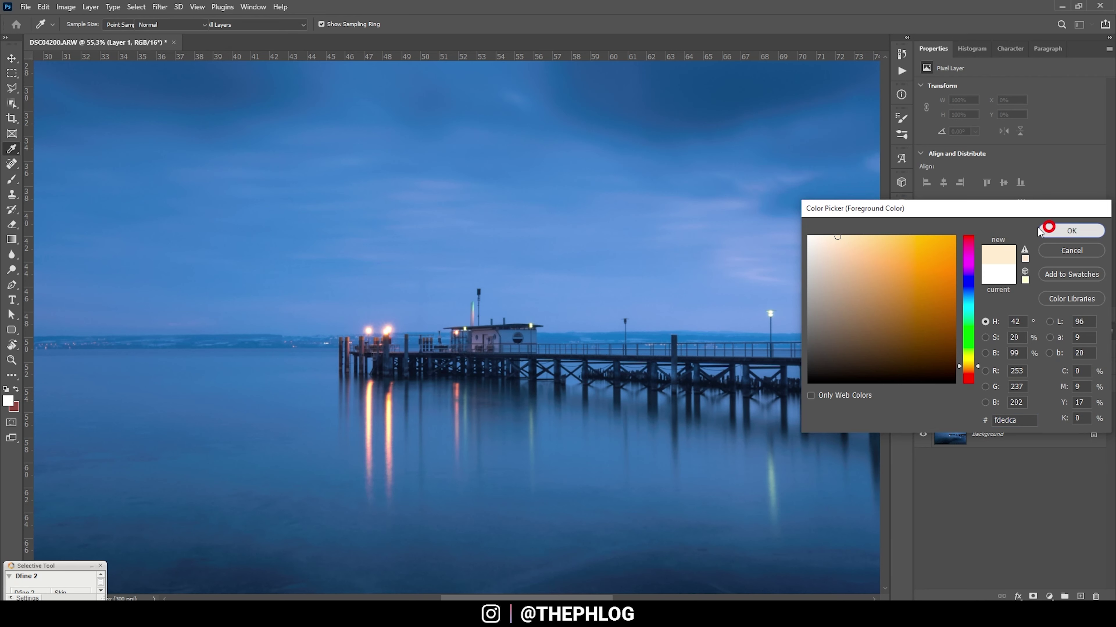
pyautogui.click(1071, 231)
pyautogui.press('b')
# - Paint a soft glow over the pier lamps at 11% brush opacity
pyautogui.click(267, 24)
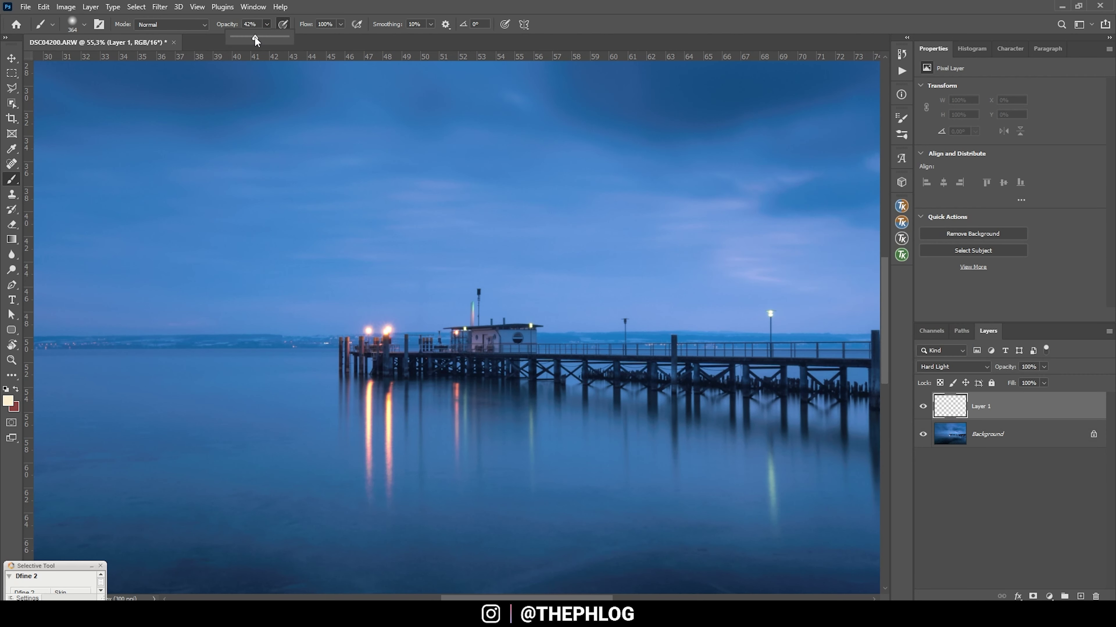
pyautogui.moveTo(240, 38); pyautogui.dragTo(238, 39)
pyautogui.moveTo(386, 339); pyautogui.dragTo(352, 345)
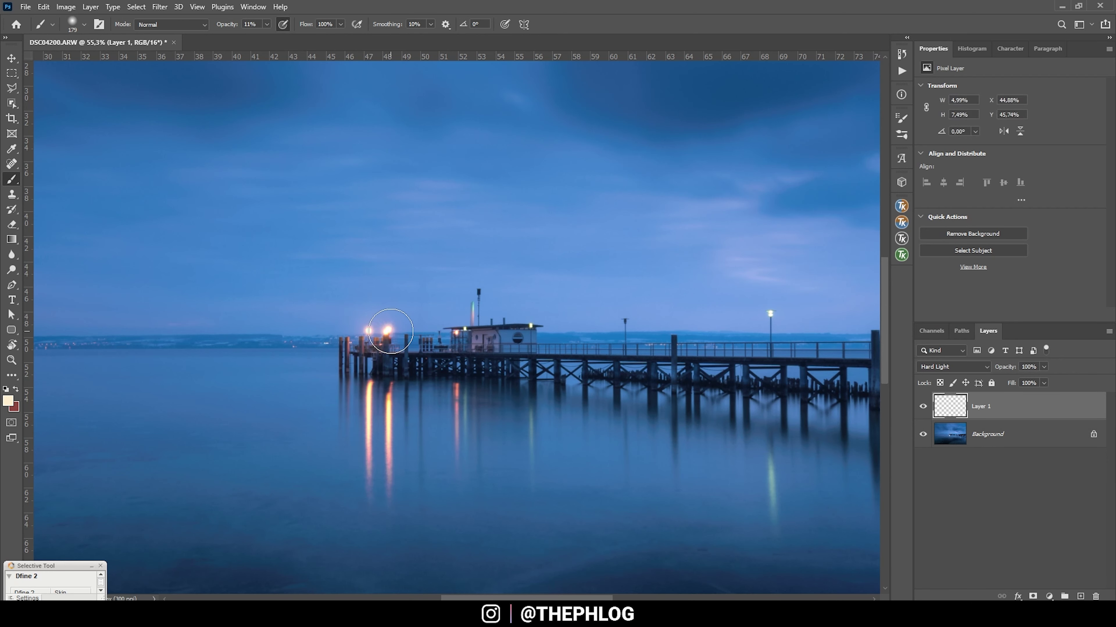
pyautogui.moveTo(378, 330); pyautogui.dragTo(395, 330)
pyautogui.moveTo(472, 334); pyautogui.dragTo(476, 333)
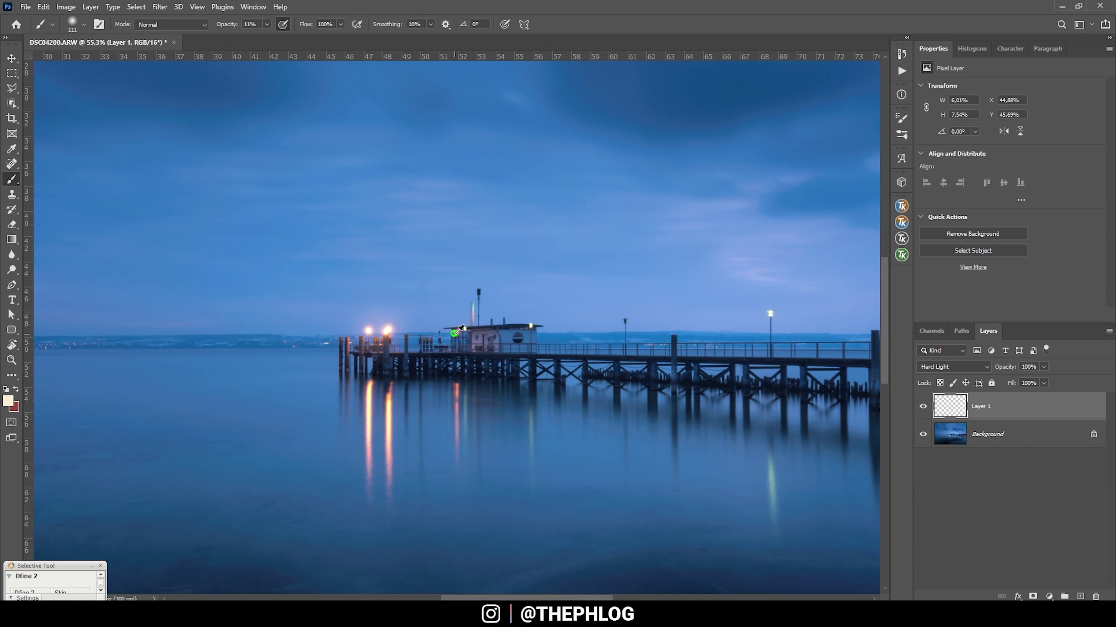
pyautogui.click(387, 332)
pyautogui.scroll(-6, 483, 330)
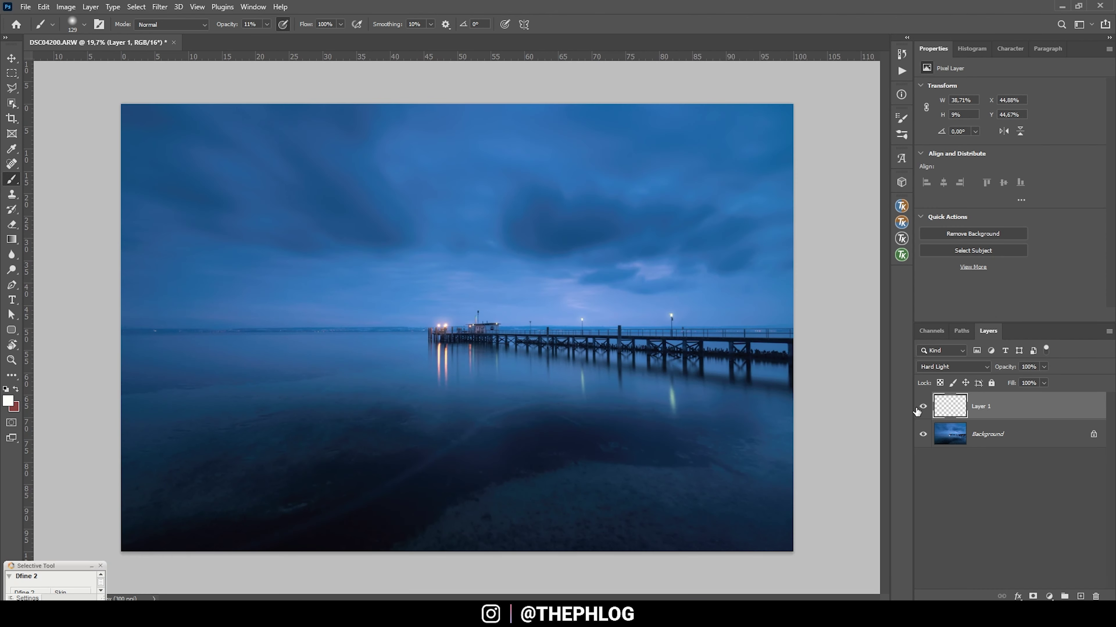
# - Compare the glow layer on and off, then select it together with the photo
pyautogui.click(918, 411)
pyautogui.click(917, 410)
pyautogui.click(917, 410)
pyautogui.click(917, 411)
pyautogui.click(917, 411)
pyautogui.click(917, 410)
pyautogui.keyDown('shift'); pyautogui.click(1002, 433); pyautogui.keyUp('shift')
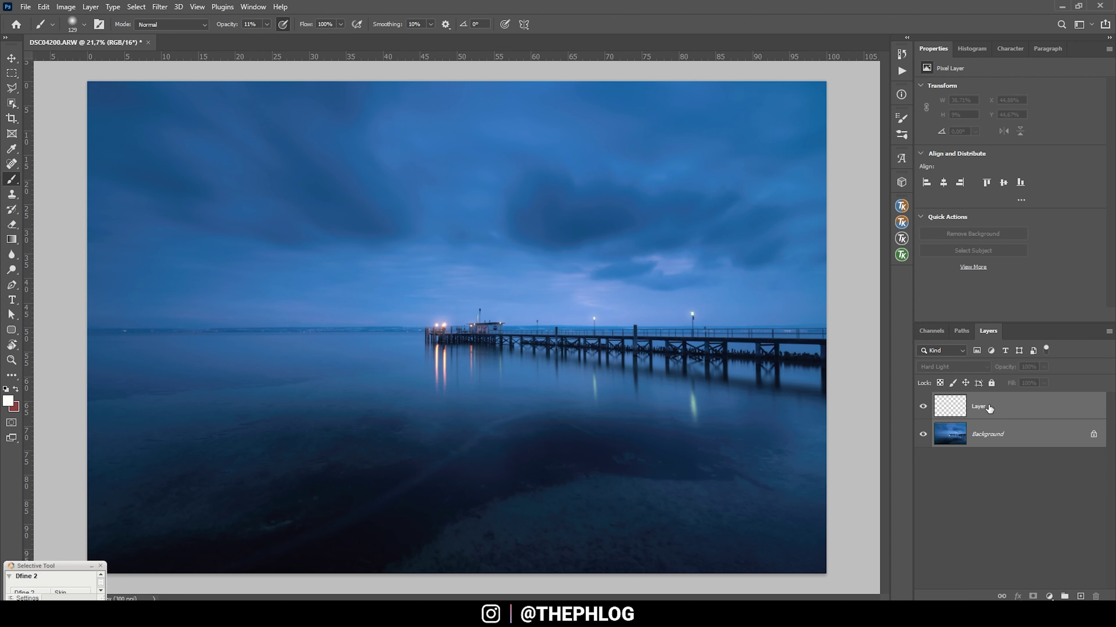
# - Merge the glow layer into the photo and launch Color Efex Pro 4
pyautogui.hotkey('ctrl', 'e')
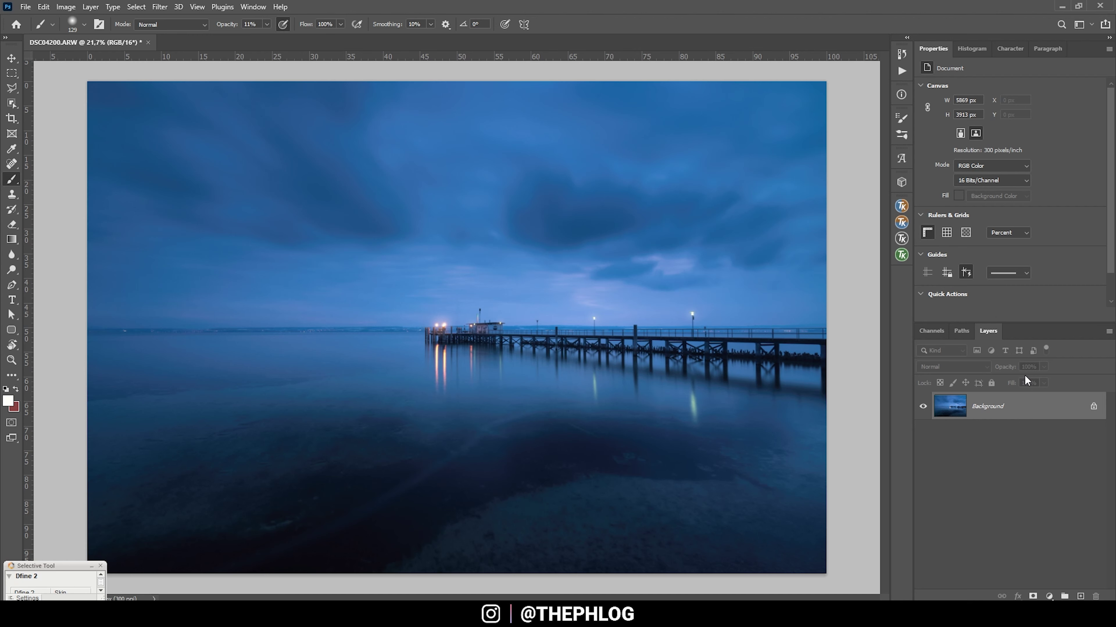
pyautogui.click(159, 6)
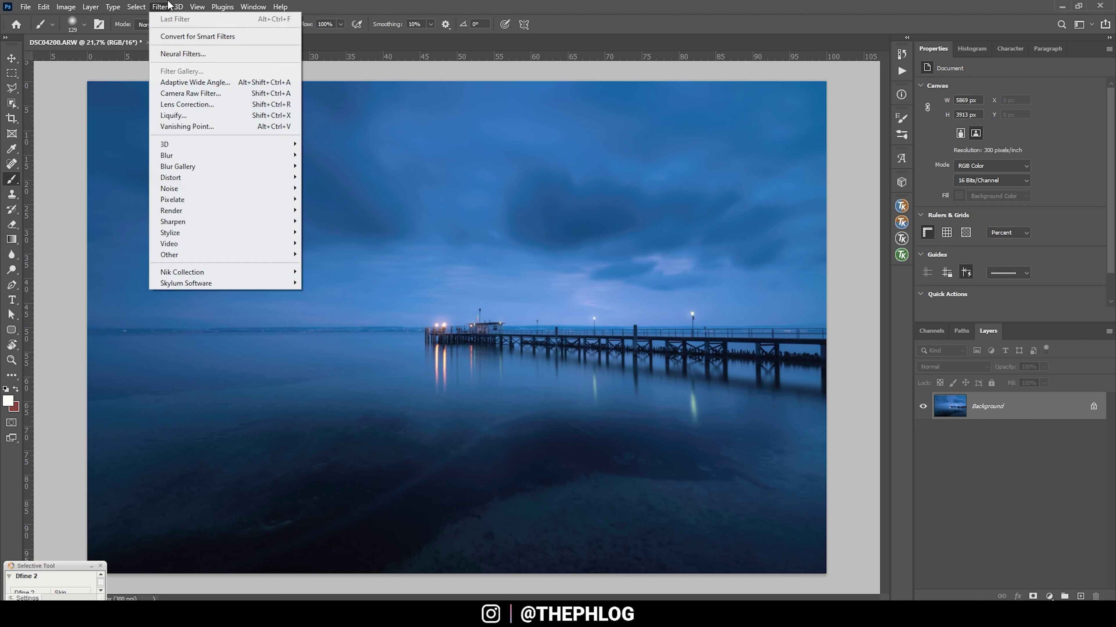
pyautogui.moveTo(216, 273)
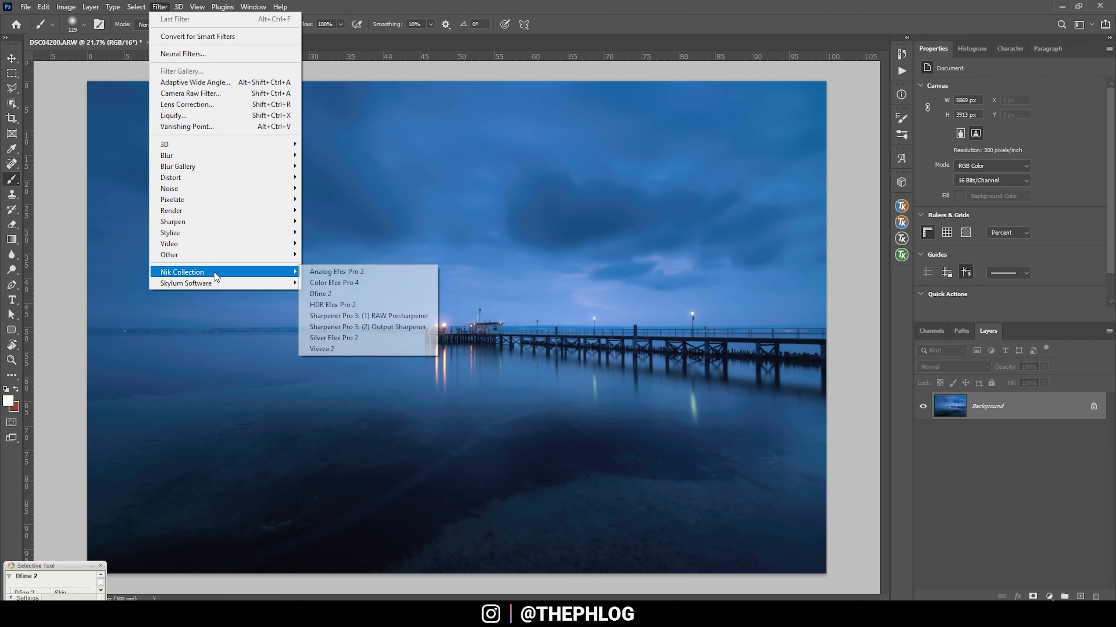
pyautogui.click(342, 284)
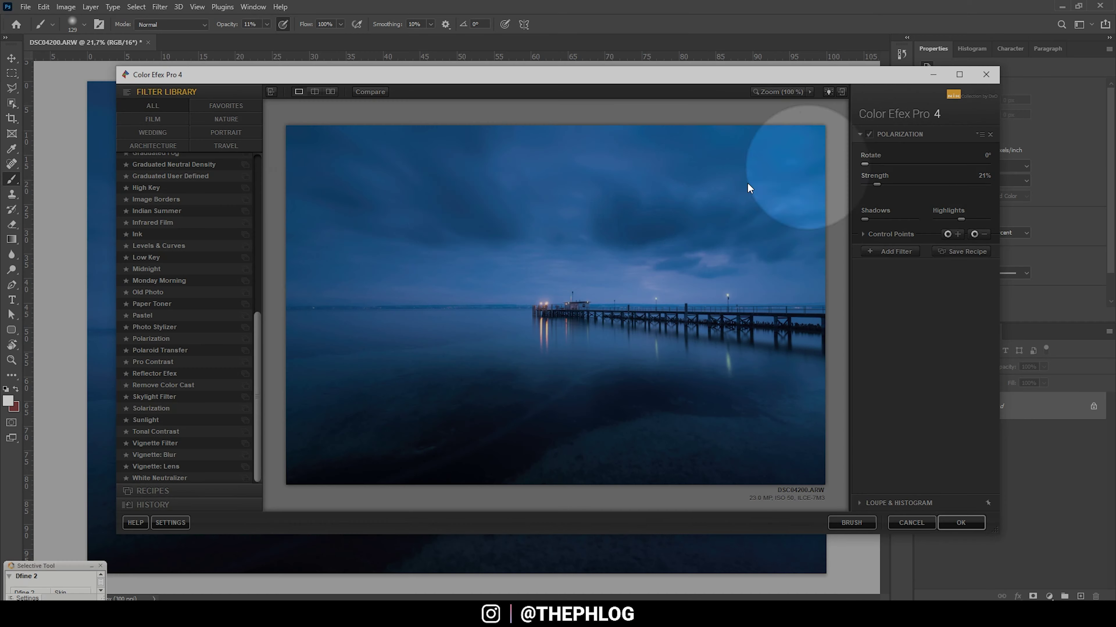
# - Apply Polarization with Rotate 105° and Strength lowered to 19%
pyautogui.click(152, 339)
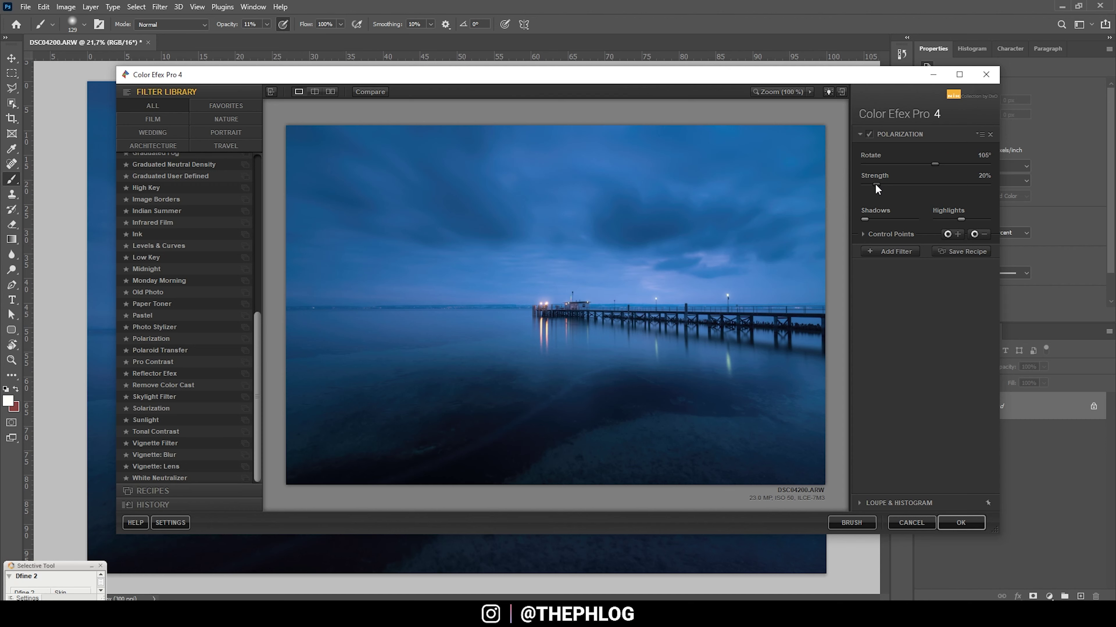
pyautogui.moveTo(876, 185)
pyautogui.mouseDown()
pyautogui.moveTo(911, 185)
pyautogui.moveTo(868, 185)
pyautogui.moveTo(885, 185)
pyautogui.mouseUp()
pyautogui.moveTo(882, 188); pyautogui.dragTo(874, 188)
pyautogui.click(869, 134)
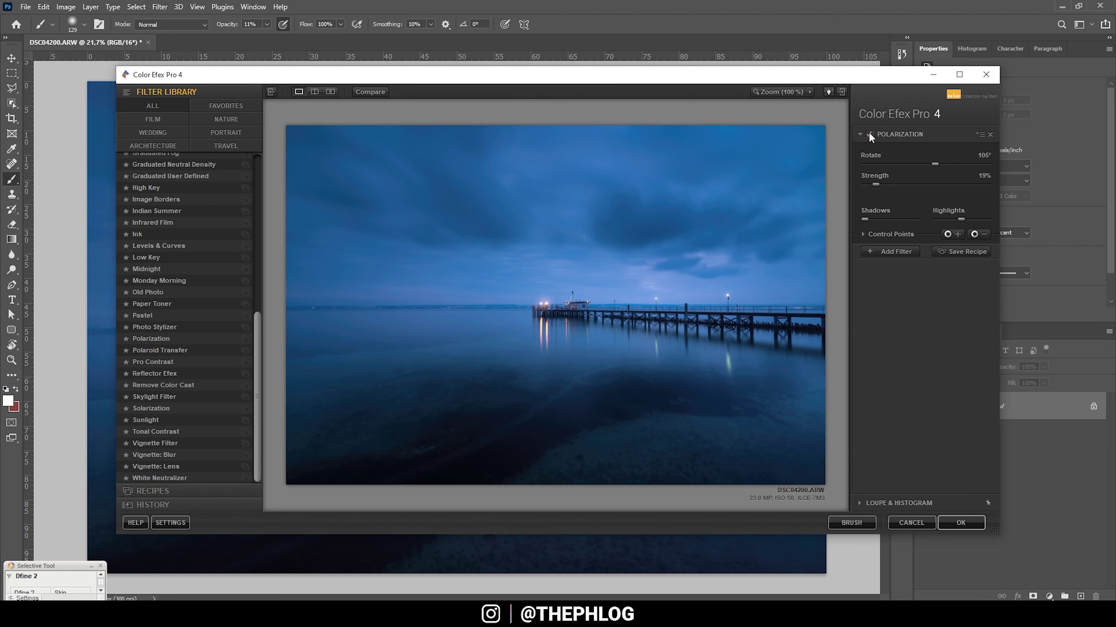
# - Stack Pro Contrast after Polarization and ease Dynamic Contrast to 9%
pyautogui.click(877, 252)
pyautogui.click(153, 362)
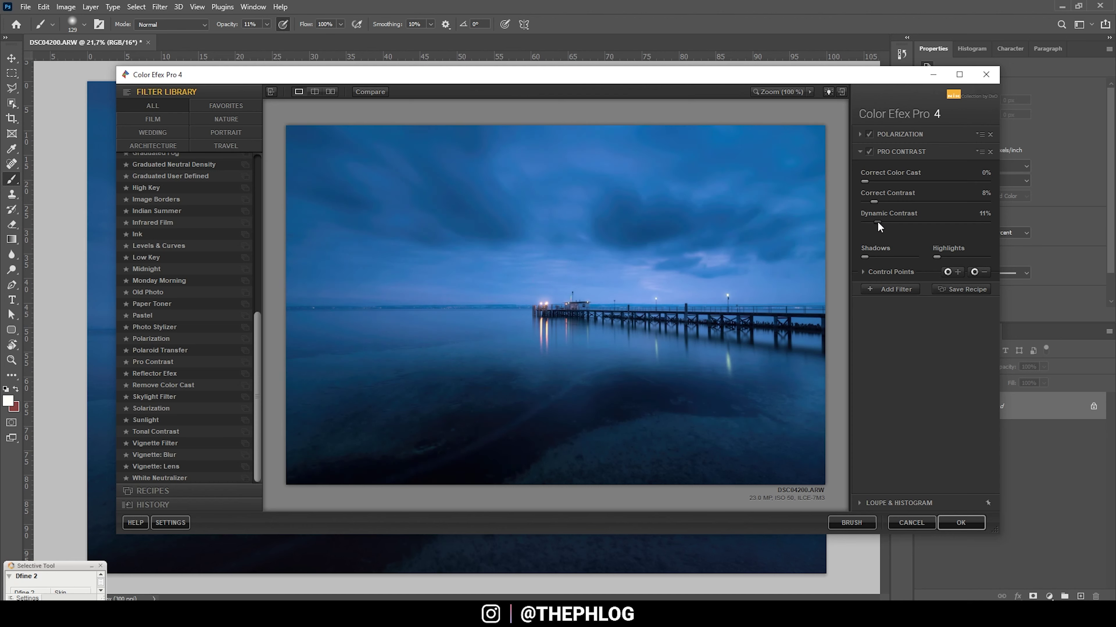
pyautogui.moveTo(878, 222); pyautogui.dragTo(875, 222)
# - Add Glamour Glow with Saturation 0 and Glow lowered to 11%, then apply the stack to Photoshop
pyautogui.click(889, 286)
pyautogui.scroll(5, 167, 371)
pyautogui.click(166, 370)
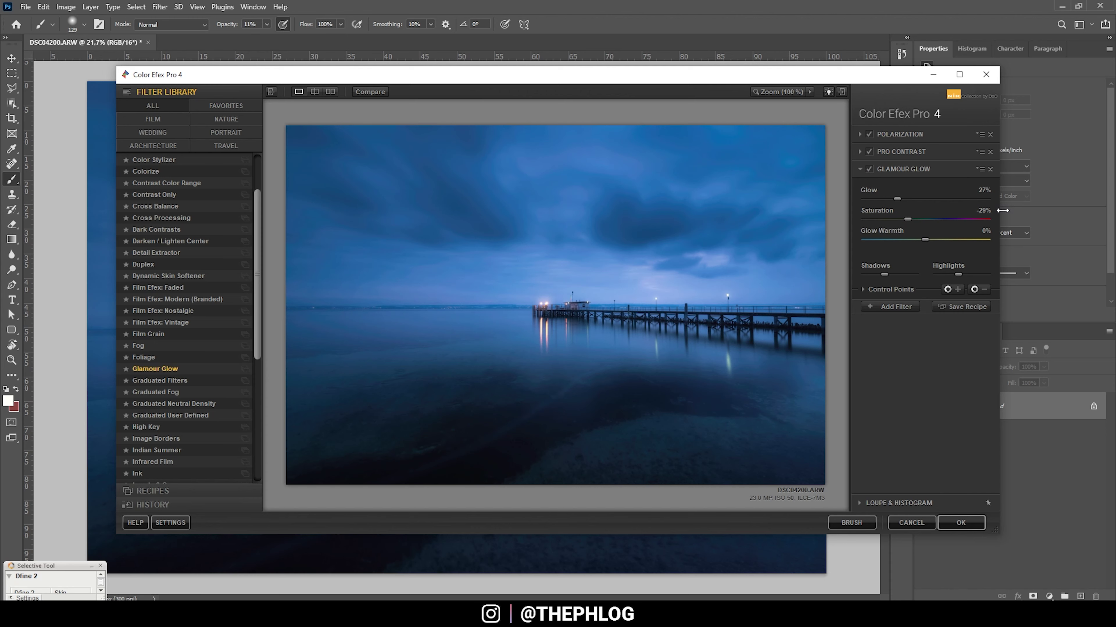
pyautogui.click(988, 211)
pyautogui.write('0')
pyautogui.press('Return')
pyautogui.moveTo(880, 199); pyautogui.dragTo(913, 219)
pyautogui.click(870, 170)
pyautogui.click(958, 525)
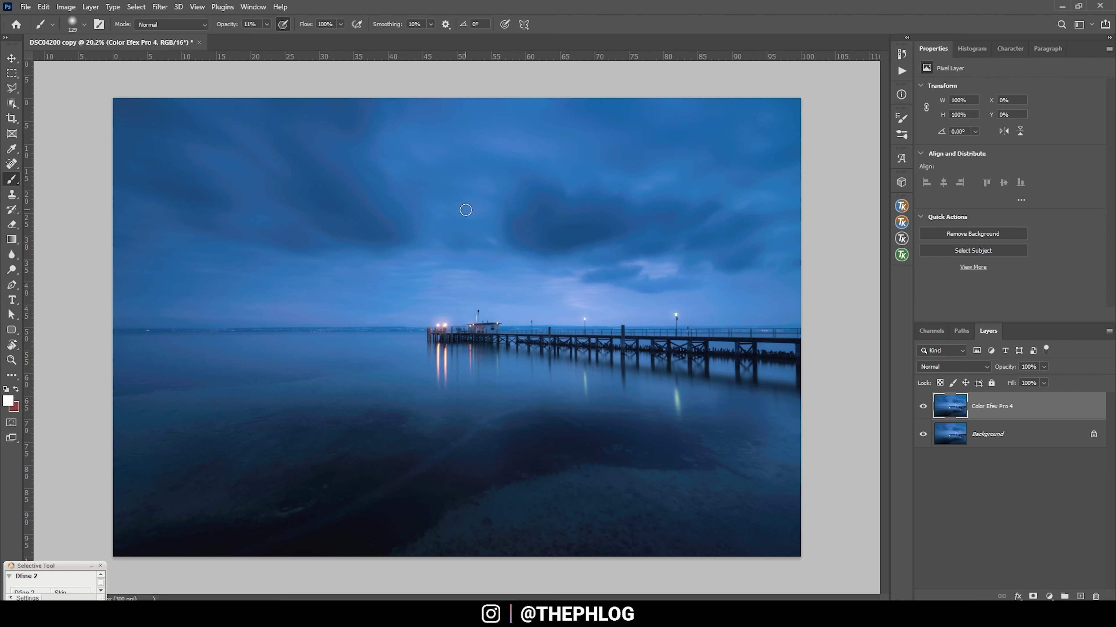